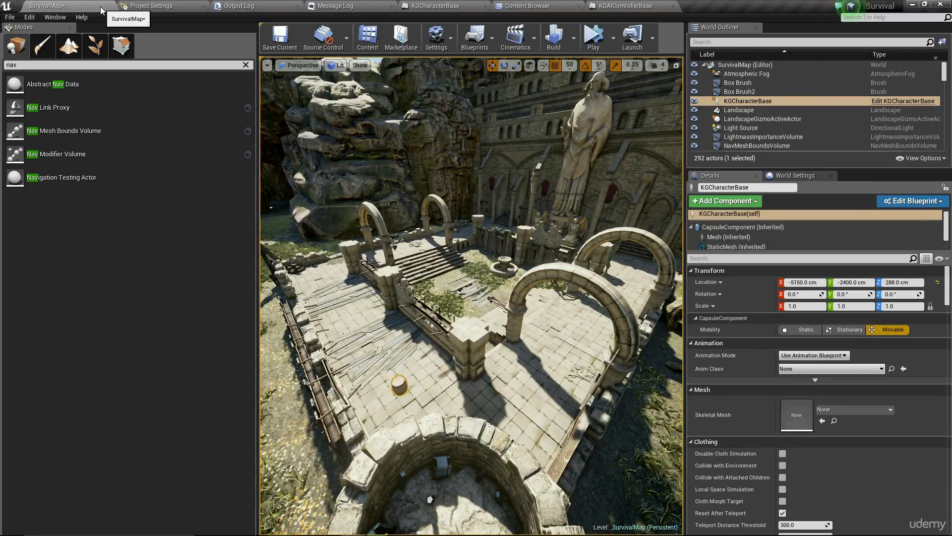
- Open the Content Browser and bring up the Content folder's context menu
{"action": "left_click", "coordinate": [375, 38]}
{"action": "right_click", "coordinate": [32, 48]}
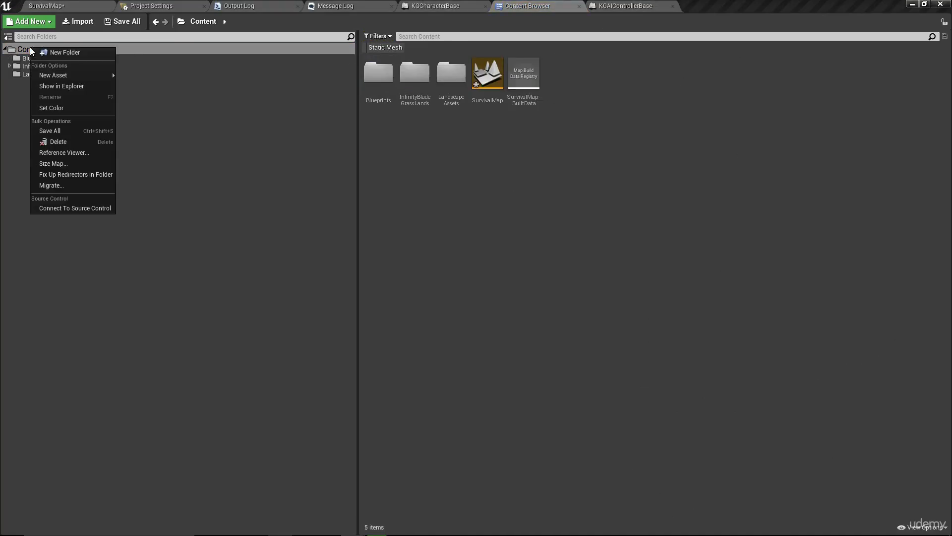
- Create a new folder named Assets under Content
{"action": "left_click", "coordinate": [30, 48]}
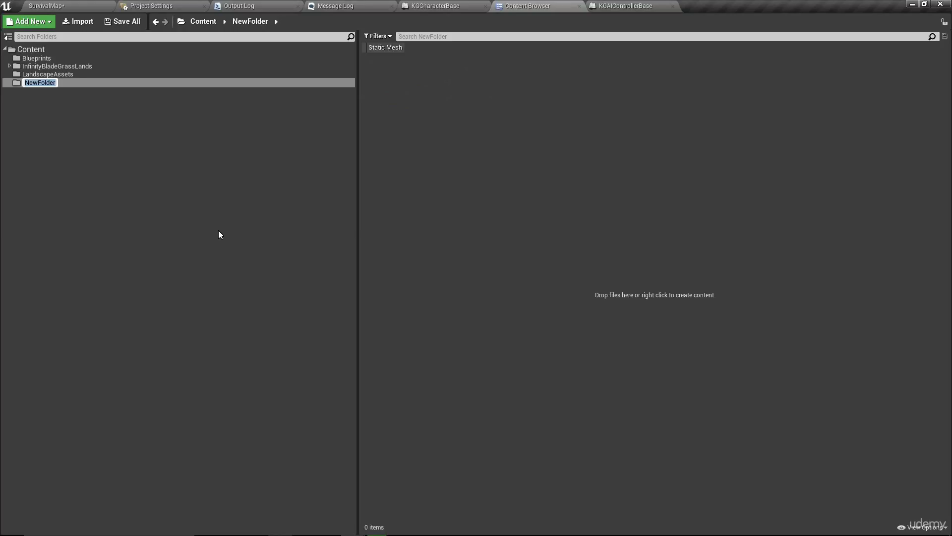
{"action": "type", "text": "Assets"}
{"action": "key", "text": "Return"}
- Add a Knight subfolder inside Assets and open it
{"action": "right_click", "coordinate": [516, 96]}
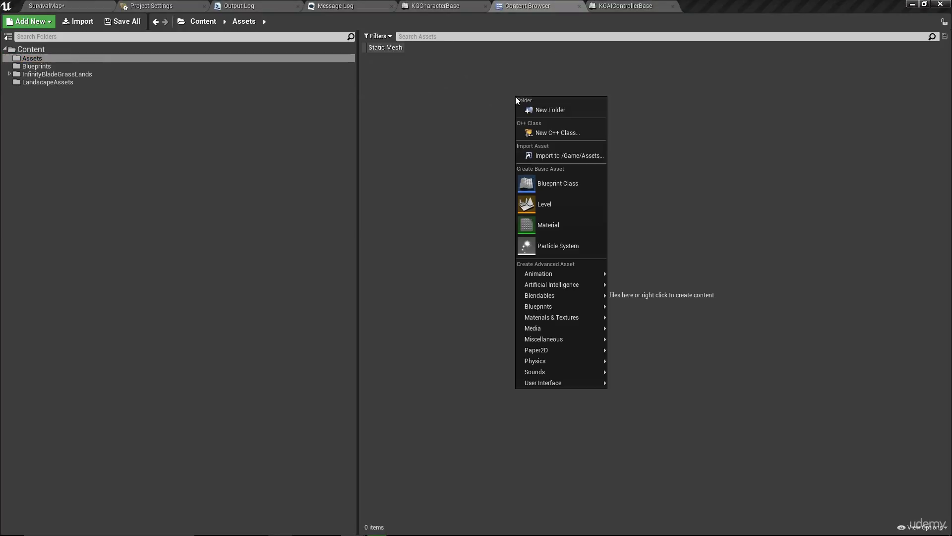
{"action": "left_click", "coordinate": [42, 59]}
{"action": "right_click", "coordinate": [42, 60]}
{"action": "left_click", "coordinate": [84, 67]}
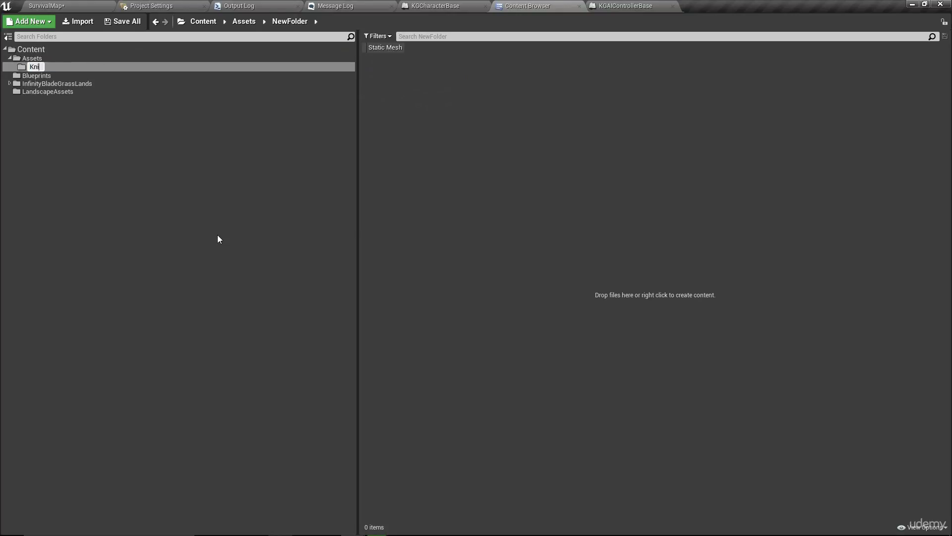
{"action": "key", "text": "Return"}
{"action": "left_click", "coordinate": [572, 159]}
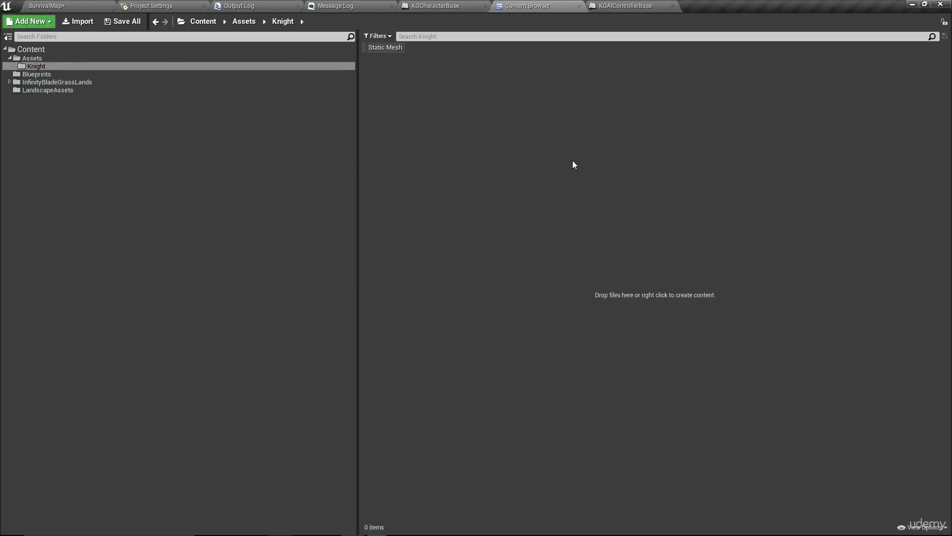
{"action": "left_click", "coordinate": [36, 66]}
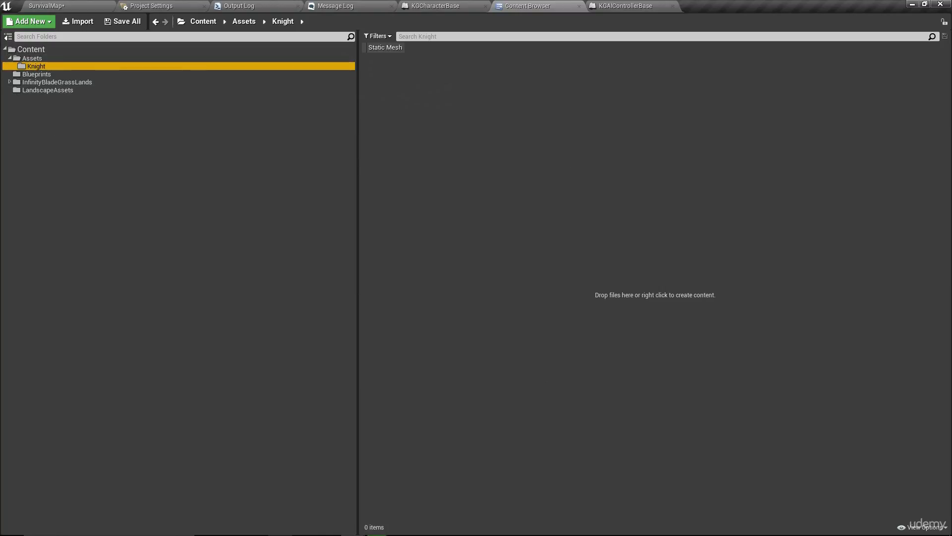
- Drag S_Player_Character2.FBX from the ToImport window into the Knight folder
{"action": "left_click_drag", "start_coordinate": [0, 101], "coordinate": [392, 118]}
{"action": "mouse_move", "coordinate": [631, 264]}
{"action": "left_mouse_down"}
{"action": "mouse_move", "coordinate": [633, 153]}
{"action": "mouse_move", "coordinate": [638, 275]}
{"action": "left_mouse_up"}
{"action": "left_click_drag", "start_coordinate": [478, 111], "coordinate": [410, 108]}
{"action": "left_click_drag", "start_coordinate": [291, 265], "coordinate": [682, 246]}
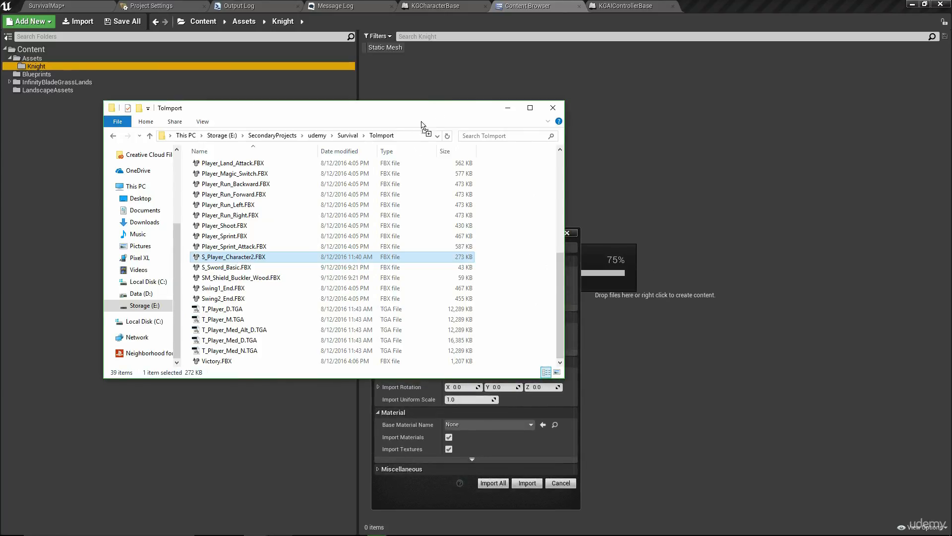
- Expand the advanced Mesh options in FBX Import Options and run the import
{"action": "left_click", "coordinate": [605, 340]}
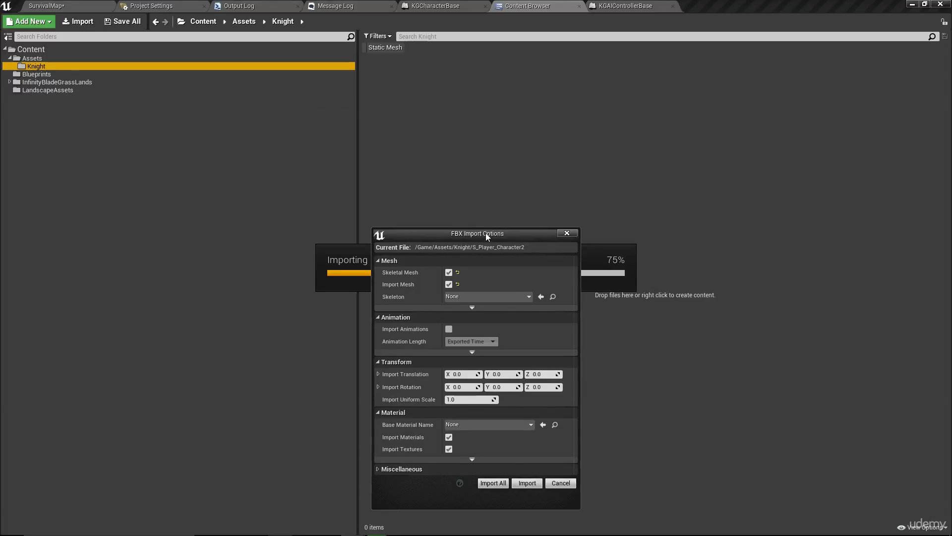
{"action": "left_click_drag", "start_coordinate": [486, 233], "coordinate": [555, 123]}
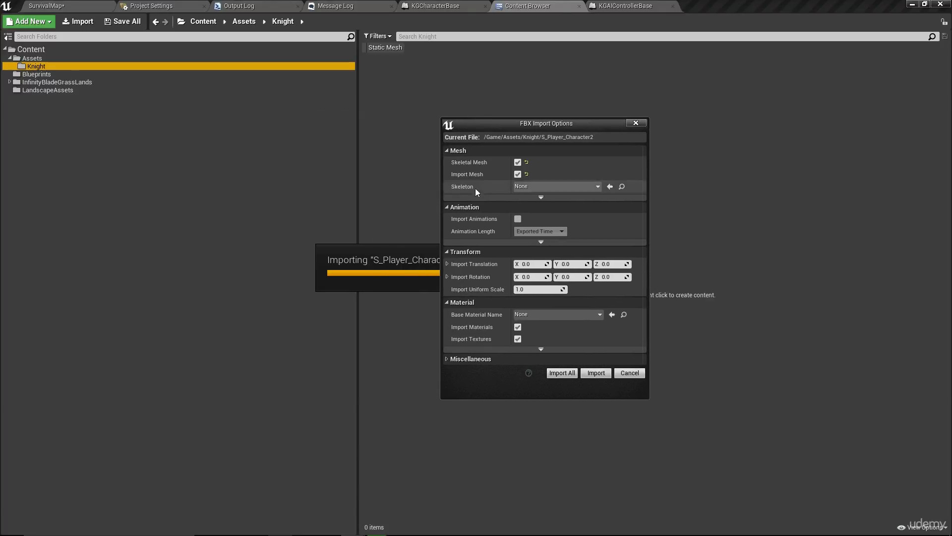
{"action": "left_click", "coordinate": [564, 199]}
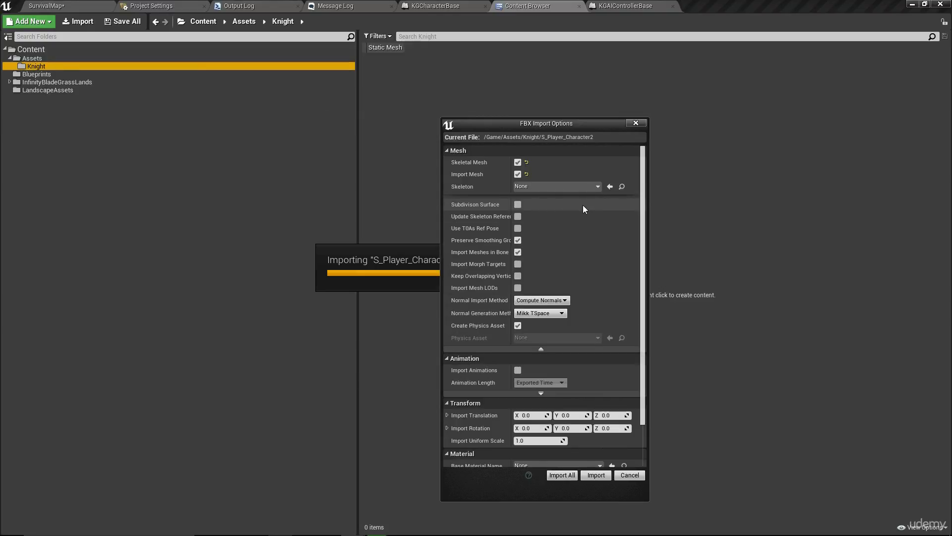
{"action": "scroll", "coordinate": [596, 233], "scroll_direction": "down", "scroll_amount": 2}
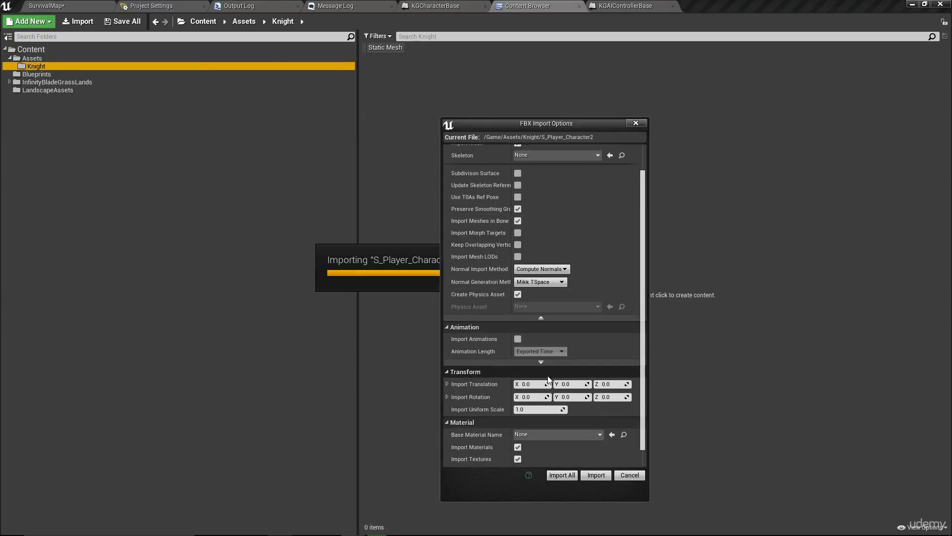
{"action": "scroll", "coordinate": [549, 380], "scroll_direction": "down", "scroll_amount": 1}
{"action": "left_click", "coordinate": [596, 475]}
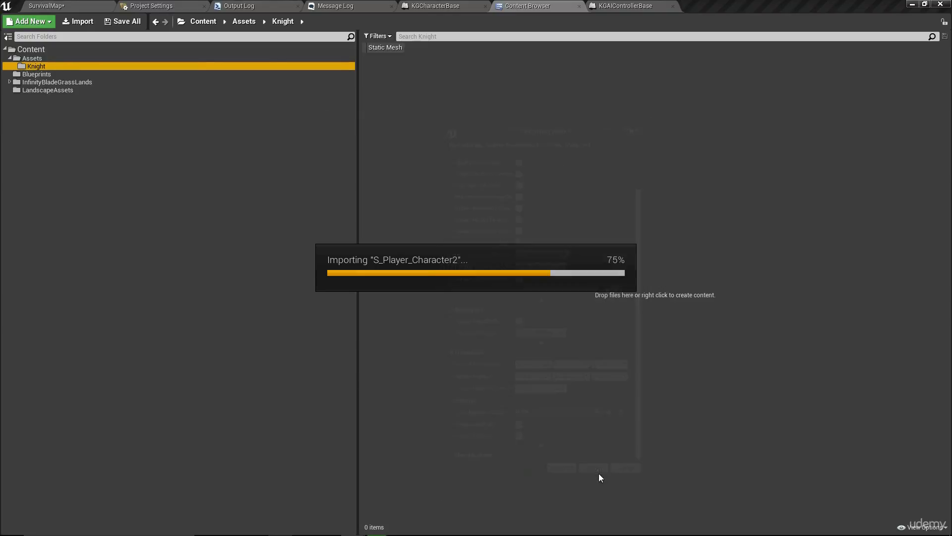
{"action": "left_click", "coordinate": [511, 244]}
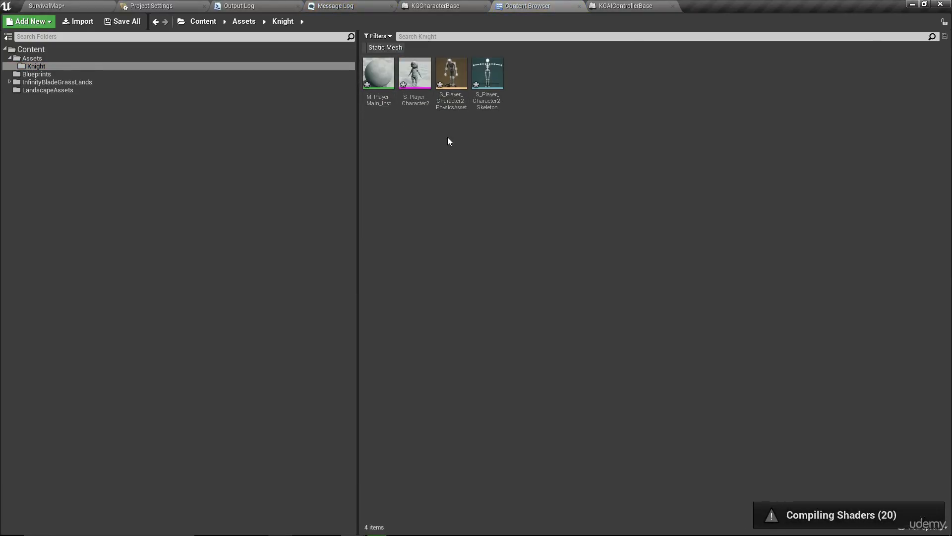
- Select the imported physics asset and skeleton in turn to check their details
{"action": "left_click", "coordinate": [446, 95]}
{"action": "left_click", "coordinate": [481, 107]}
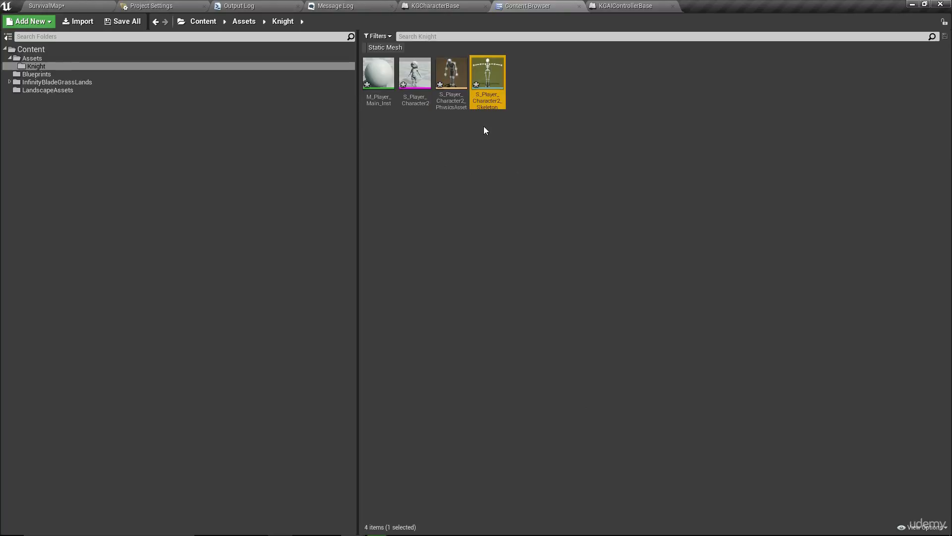
{"action": "left_click", "coordinate": [461, 83]}
{"action": "left_click", "coordinate": [480, 194]}
{"action": "left_click", "coordinate": [459, 82]}
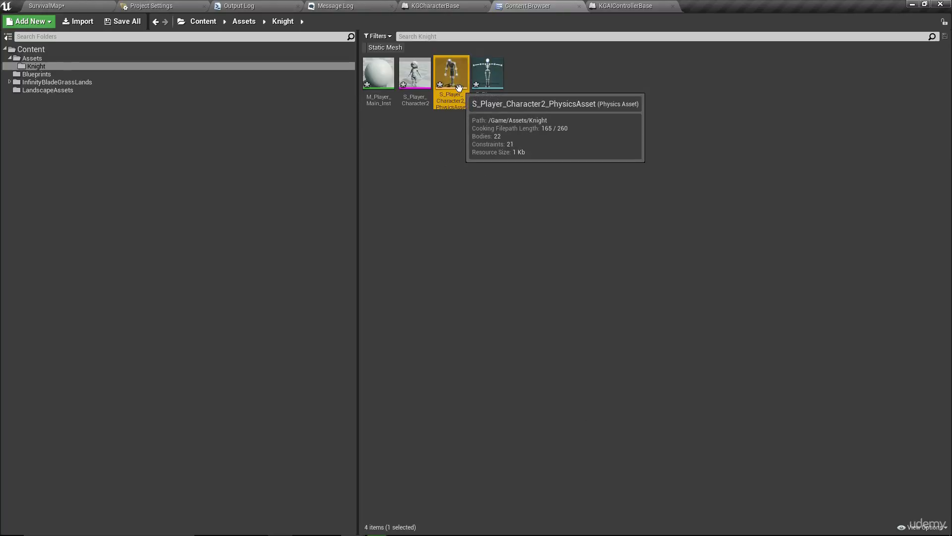
{"action": "left_click", "coordinate": [483, 175]}
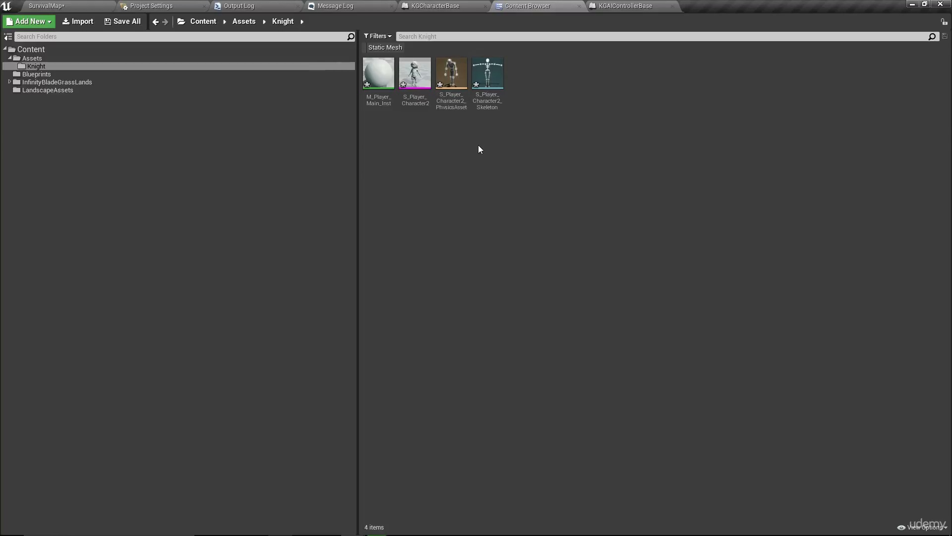
- Inspect S_Player_Character2_PhysicsAsset in its editor, flying around the character, then close it
{"action": "double_click", "coordinate": [445, 78]}
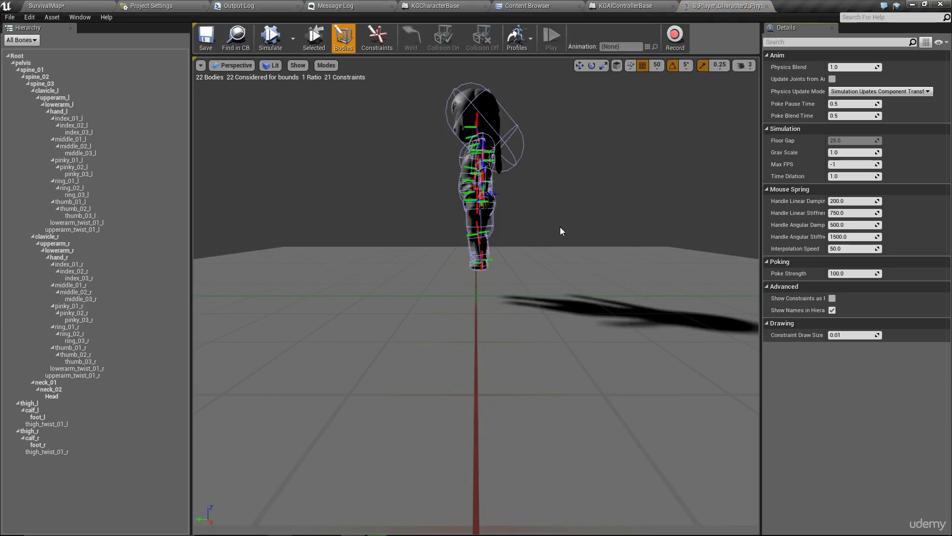
{"action": "mouse_move", "coordinate": [560, 231]}
{"action": "right_mouse_down"}
{"action": "mouse_move", "coordinate": [615, 246]}
{"action": "mouse_move", "coordinate": [689, 236]}
{"action": "mouse_move", "coordinate": [575, 228]}
{"action": "right_mouse_up"}
{"action": "key", "text": "a"}
{"action": "key", "text": "w"}
{"action": "key", "text": "s"}
{"action": "key", "text": "d"}
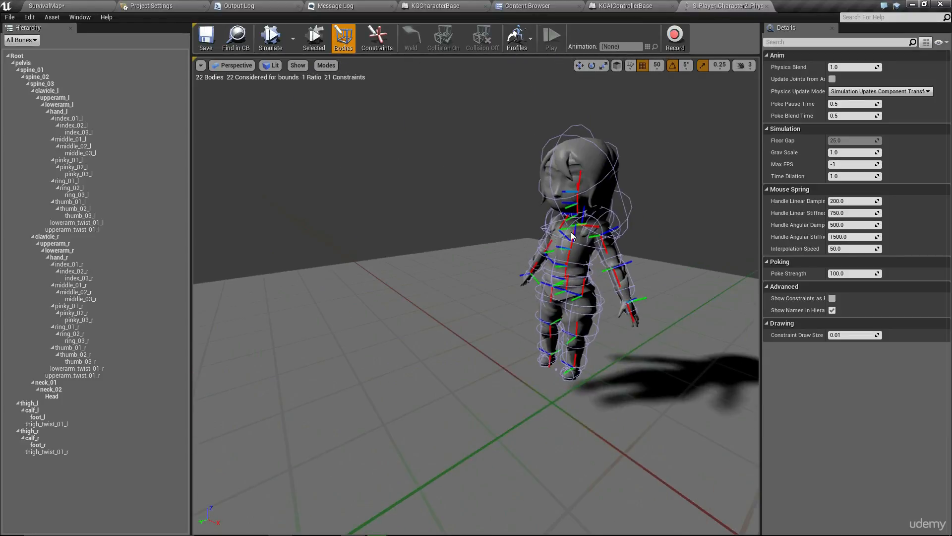
{"action": "left_click", "coordinate": [768, 6]}
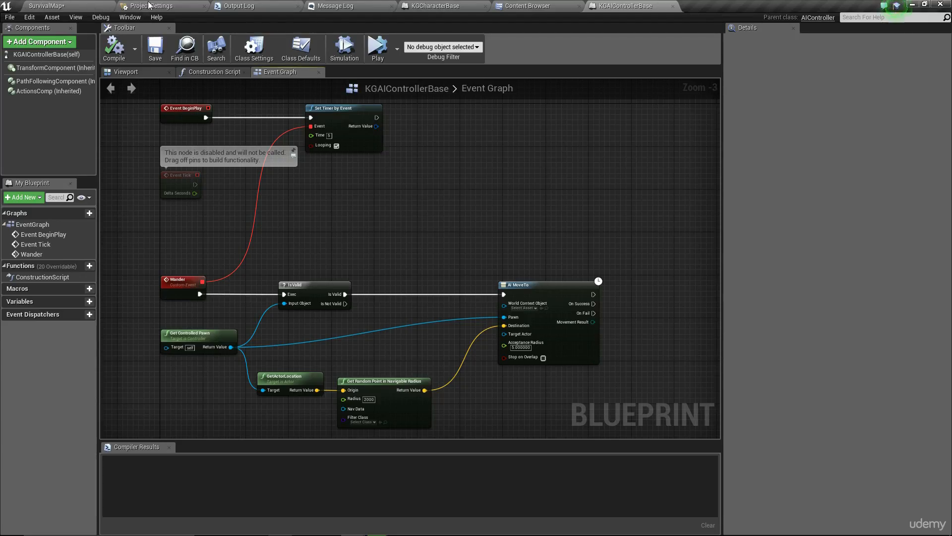
- Rename M_Player_Main_Inst to M_KnightMaster, then open the S_Player_Character2 mesh
{"action": "left_click", "coordinate": [527, 6]}
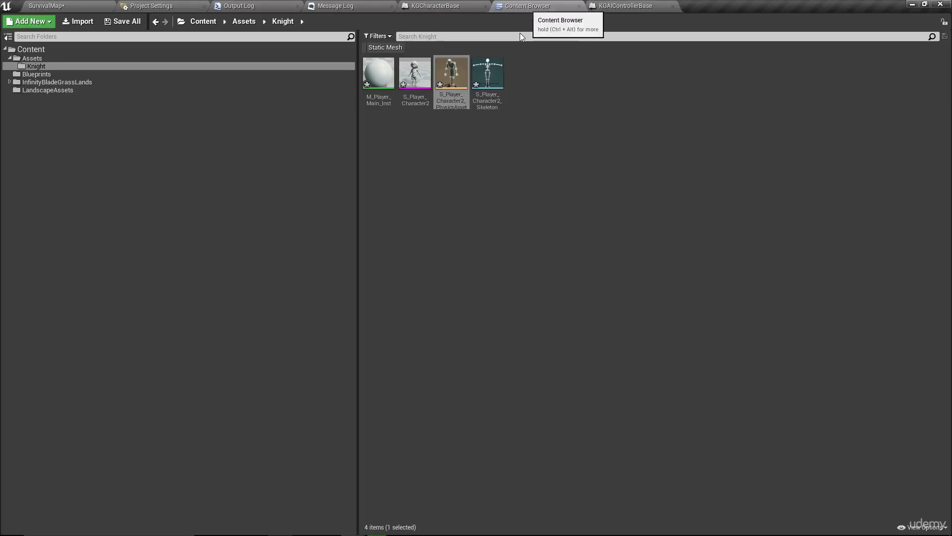
{"action": "left_click", "coordinate": [404, 80]}
{"action": "left_click", "coordinate": [370, 77]}
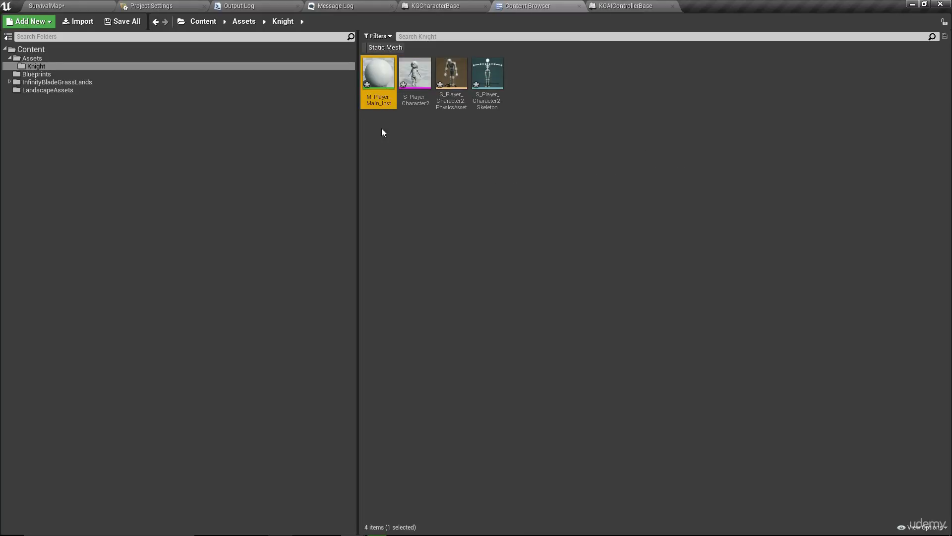
{"action": "key", "text": "F2"}
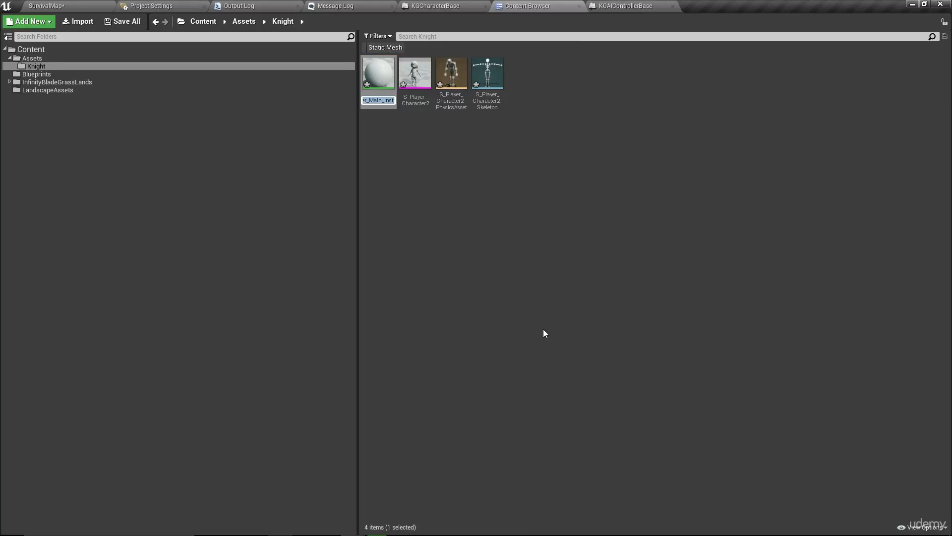
{"action": "key", "text": "BackSpace"}
{"action": "type", "text": "Knight"}
{"action": "key", "text": "BackSpace"}
{"action": "key", "text": "BackSpace"}
{"action": "key", "text": "BackSpace"}
{"action": "key", "text": "BackSpace"}
{"action": "key", "text": "BackSpace"}
{"action": "key", "text": "BackSpace"}
{"action": "type", "text": "M_KnightMaster"}
{"action": "left_click", "coordinate": [543, 329]}
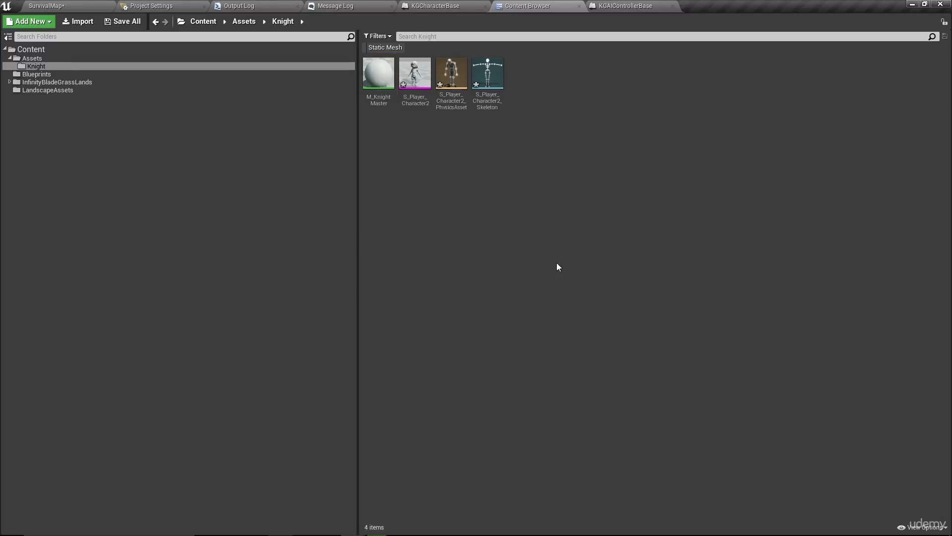
{"action": "double_click", "coordinate": [420, 104]}
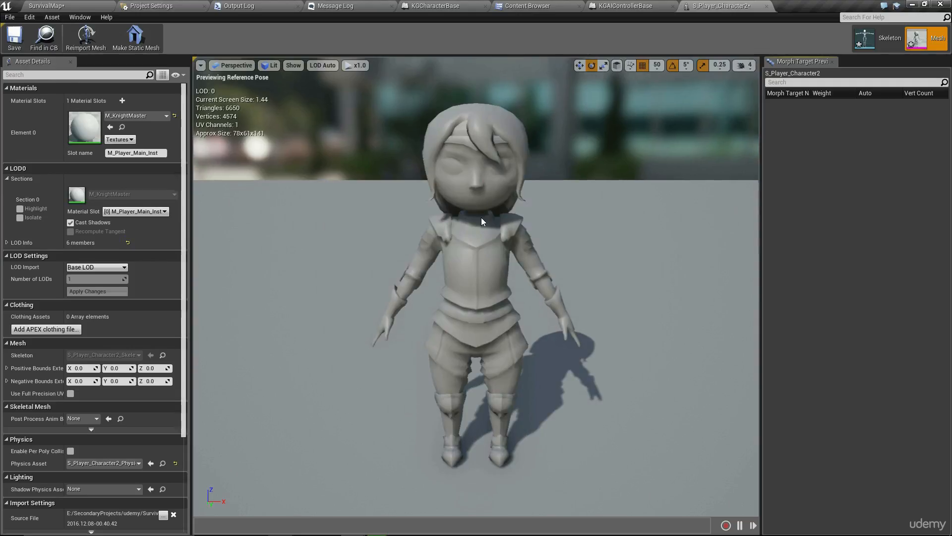
- Orbit around the S_Player_Character2 mesh, then return to the Knight folder's assets
{"action": "right_click_drag", "start_coordinate": [482, 218], "coordinate": [607, 238]}
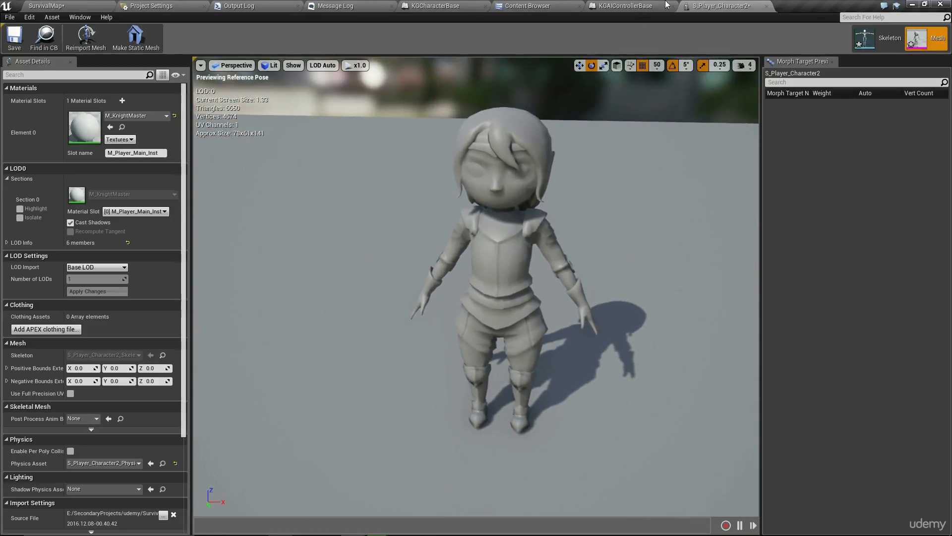
{"action": "left_click", "coordinate": [528, 6]}
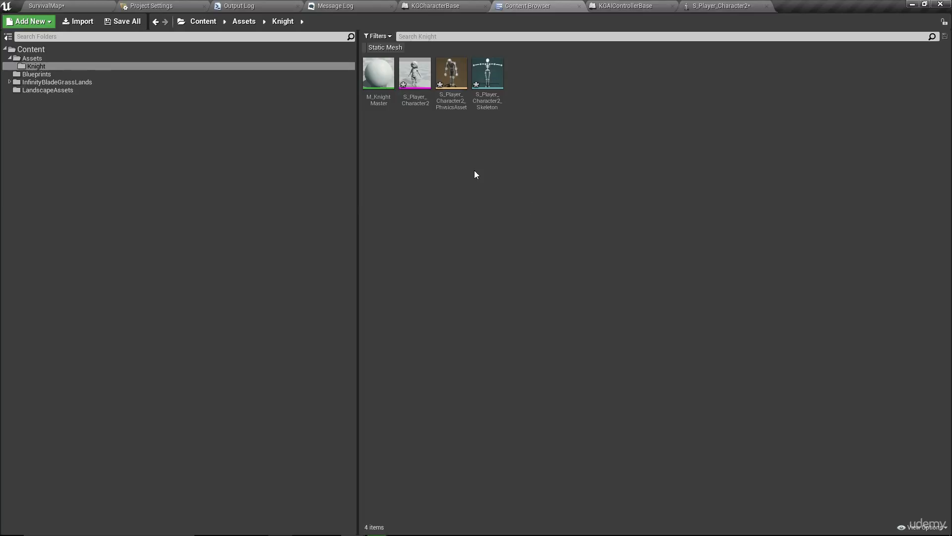
- Import T_Player_D, T_Player_M and T_Player_Med_N TGA textures from ToImport into Knight
{"action": "left_click", "coordinate": [378, 74]}
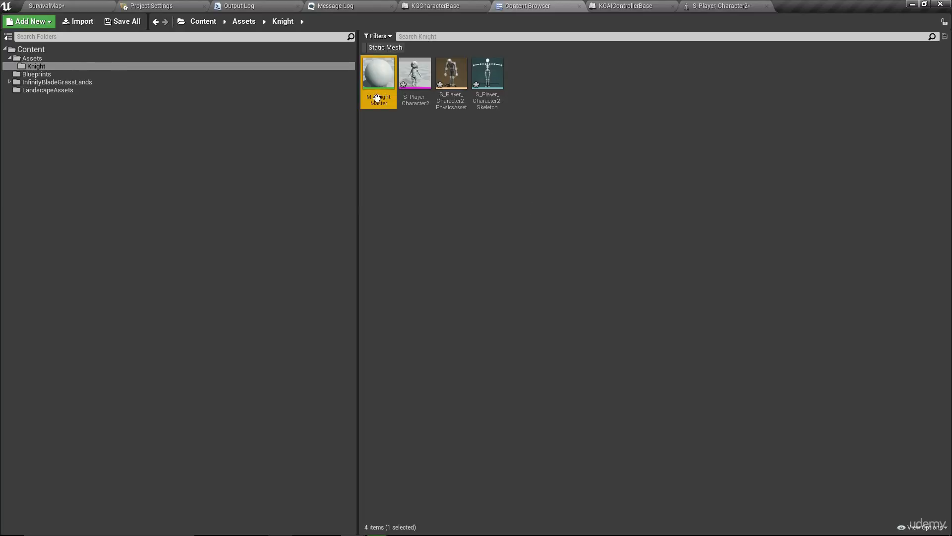
{"action": "left_click", "coordinate": [426, 172]}
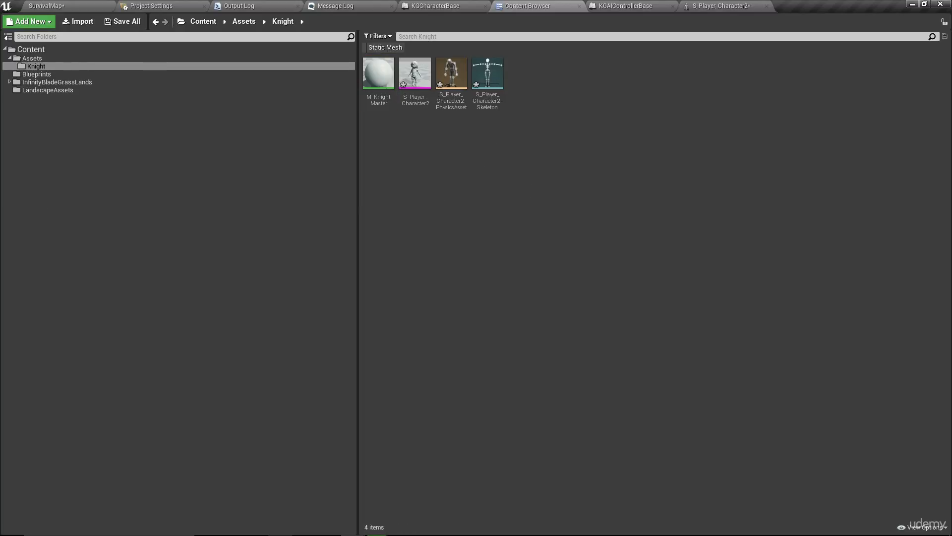
{"action": "key", "text": "alt+Tab"}
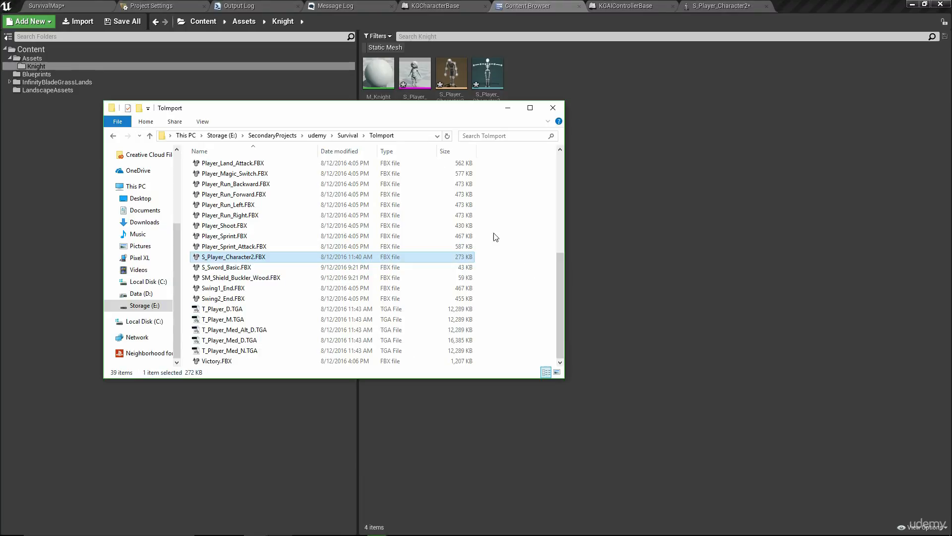
{"action": "left_click_drag", "start_coordinate": [386, 108], "coordinate": [776, 68]}
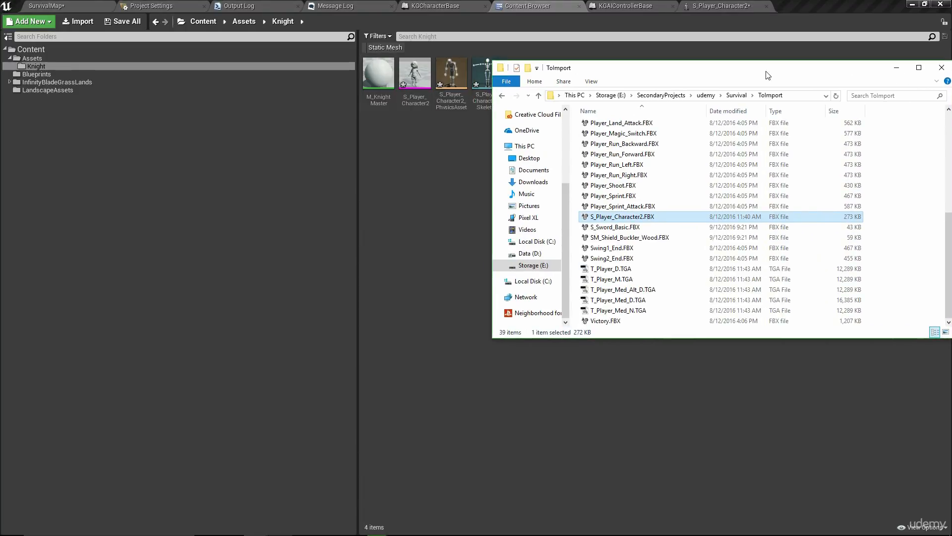
{"action": "left_click", "coordinate": [627, 269]}
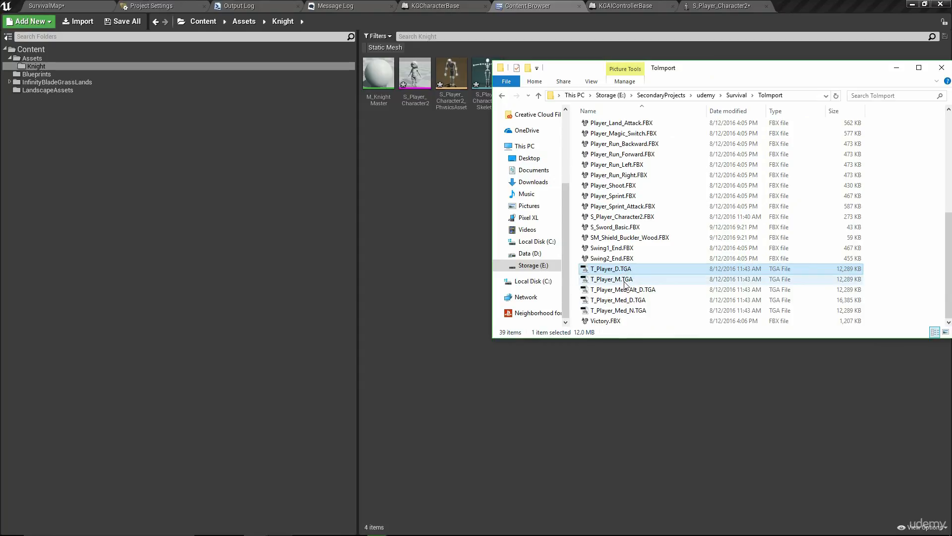
{"action": "left_click", "coordinate": [625, 281], "text": "ctrl"}
{"action": "left_click", "coordinate": [663, 311], "text": "ctrl"}
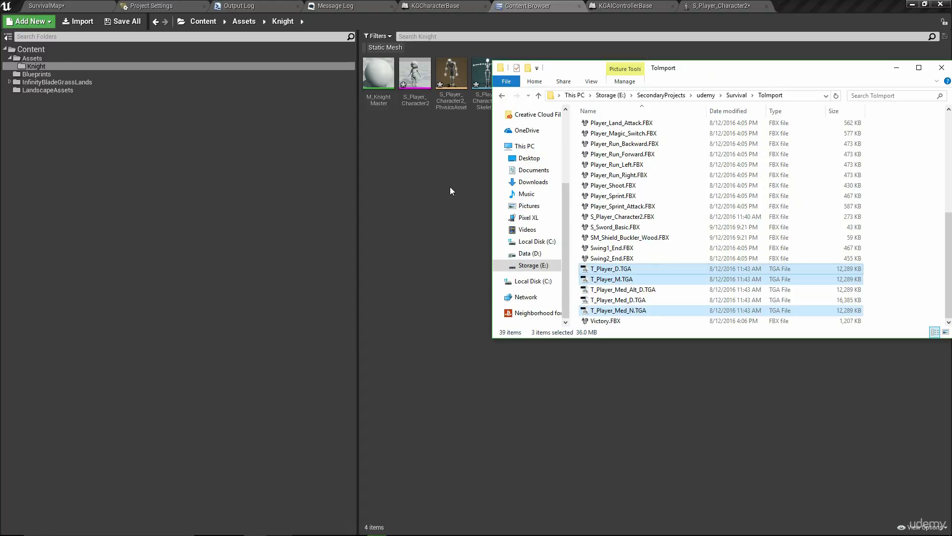
{"action": "left_click_drag", "start_coordinate": [425, 146], "coordinate": [424, 147]}
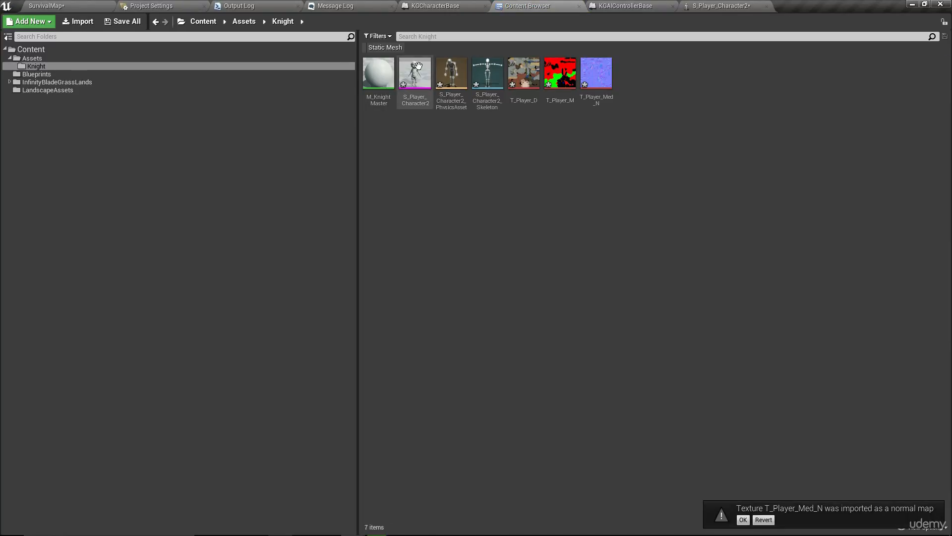
{"action": "left_click", "coordinate": [406, 75]}
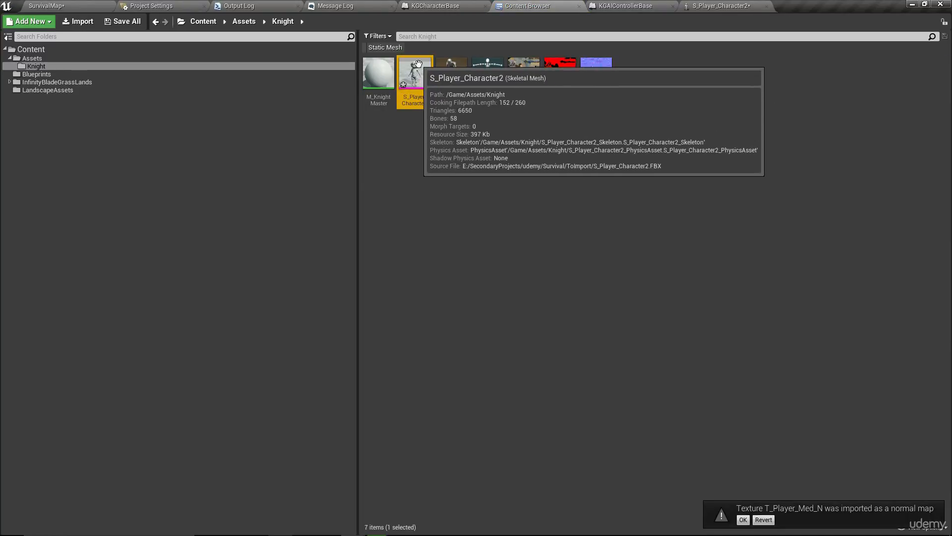
{"action": "left_click", "coordinate": [495, 171]}
{"action": "left_click", "coordinate": [447, 74]}
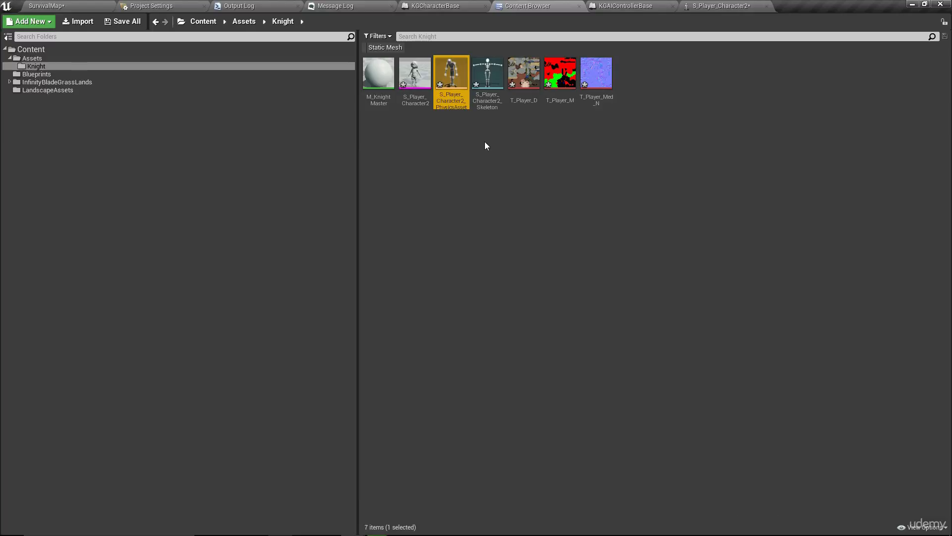
{"action": "left_click", "coordinate": [493, 145]}
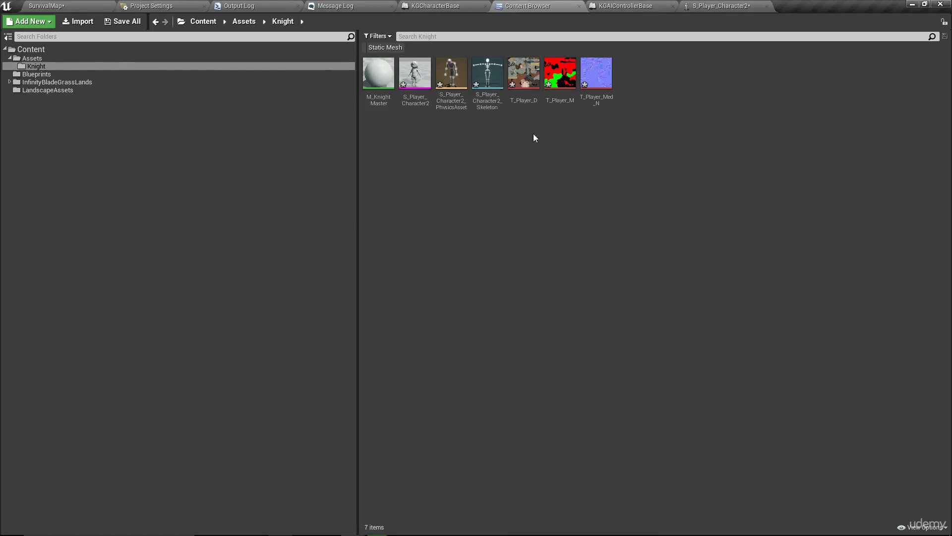
{"action": "mouse_move", "coordinate": [535, 81]}
{"action": "left_click", "coordinate": [560, 74]}
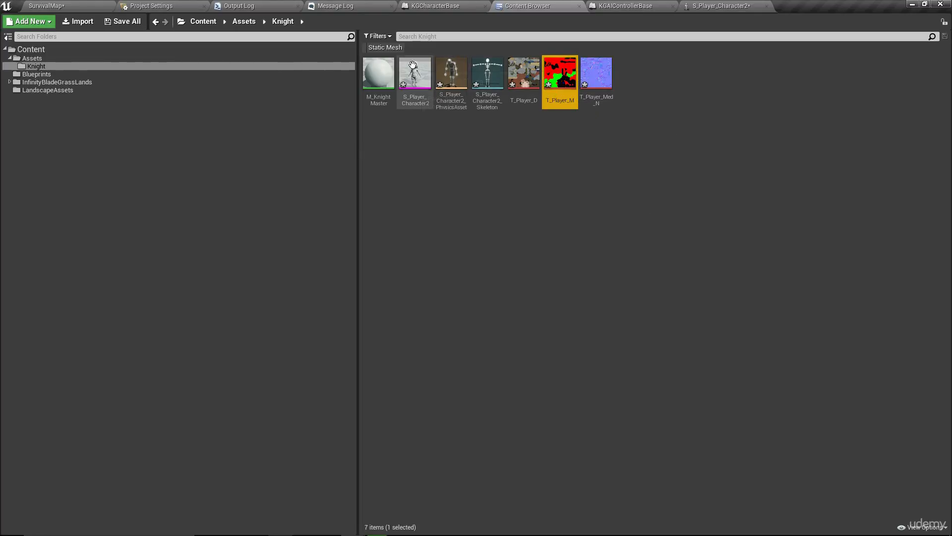
{"action": "left_click", "coordinate": [608, 129]}
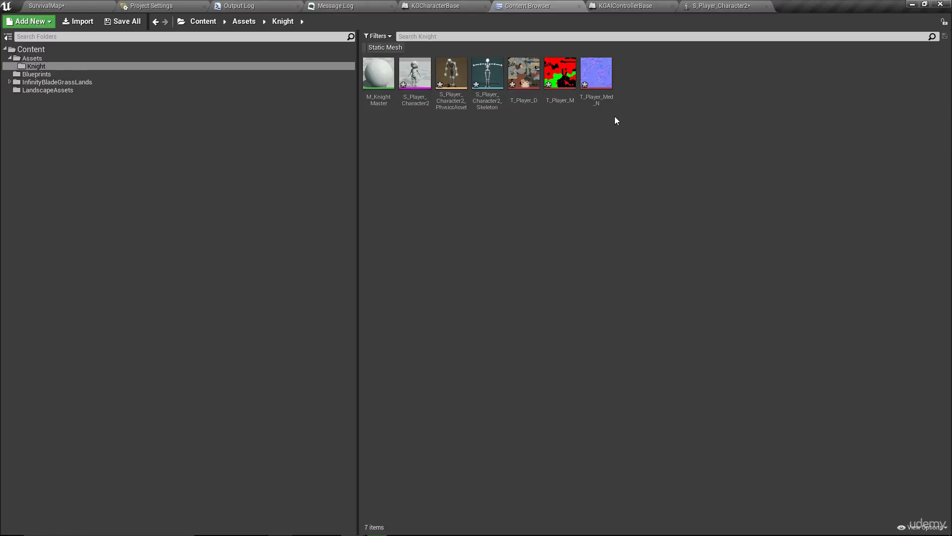
{"action": "mouse_move", "coordinate": [598, 91]}
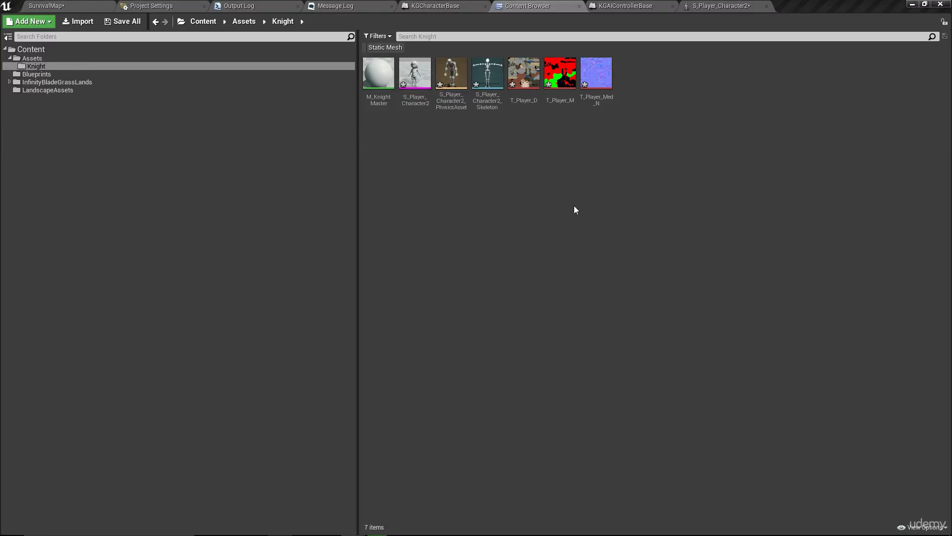
- Open M_KnightMaster and delete its unnamed colour parameter node
{"action": "double_click", "coordinate": [378, 79]}
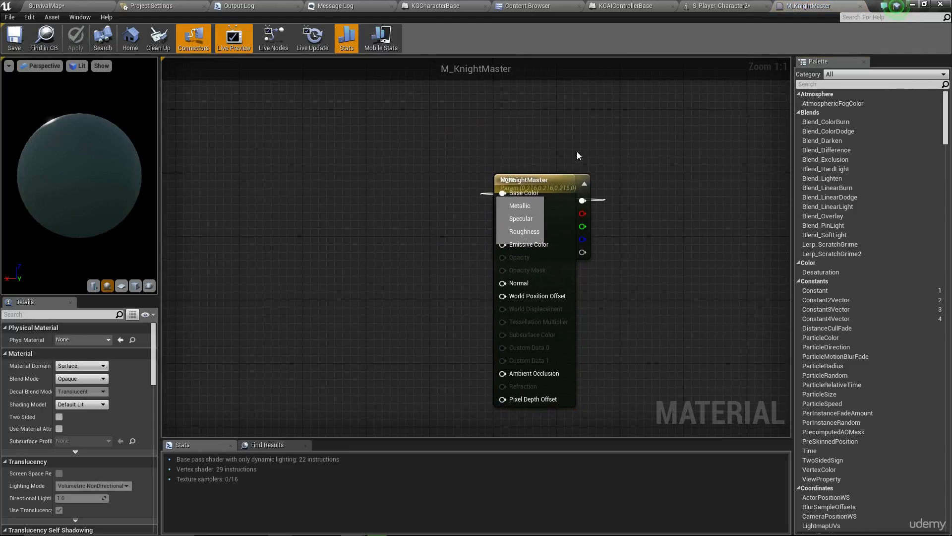
{"action": "left_click", "coordinate": [584, 185]}
{"action": "left_click_drag", "start_coordinate": [585, 188], "coordinate": [331, 125]}
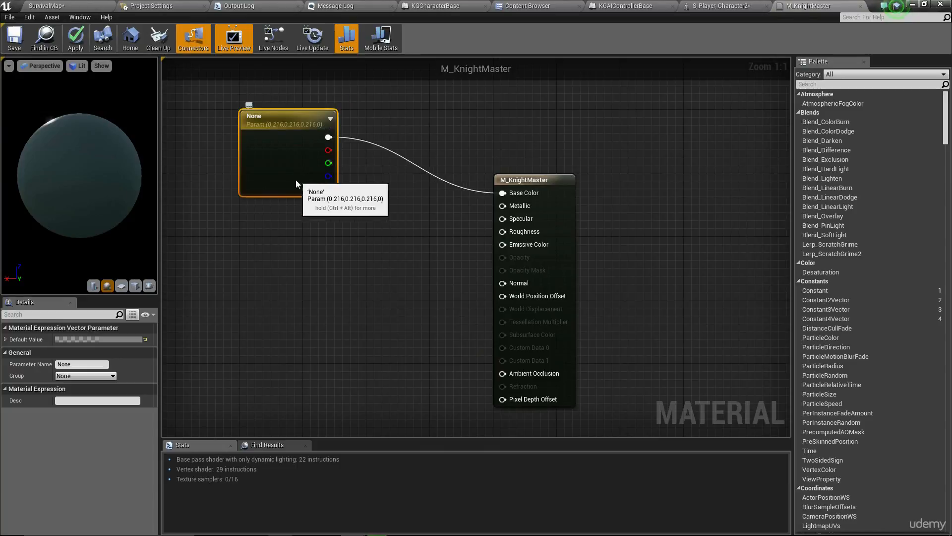
{"action": "right_click_drag", "start_coordinate": [289, 184], "coordinate": [393, 249]}
{"action": "scroll", "coordinate": [363, 206], "scroll_direction": "down", "scroll_amount": 2}
{"action": "left_click", "coordinate": [358, 227]}
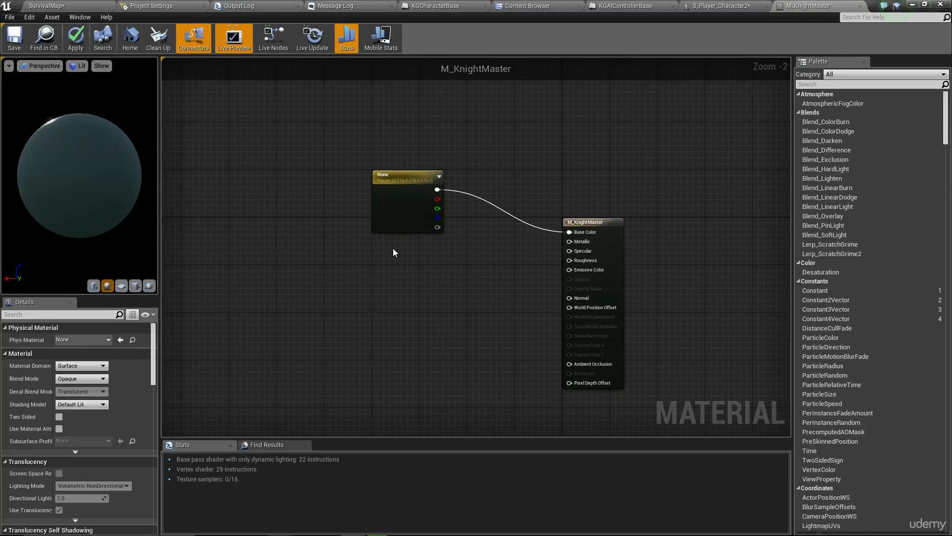
{"action": "left_click", "coordinate": [411, 212]}
{"action": "key", "text": "Delete"}
{"action": "right_click_drag", "start_coordinate": [411, 212], "coordinate": [453, 153]}
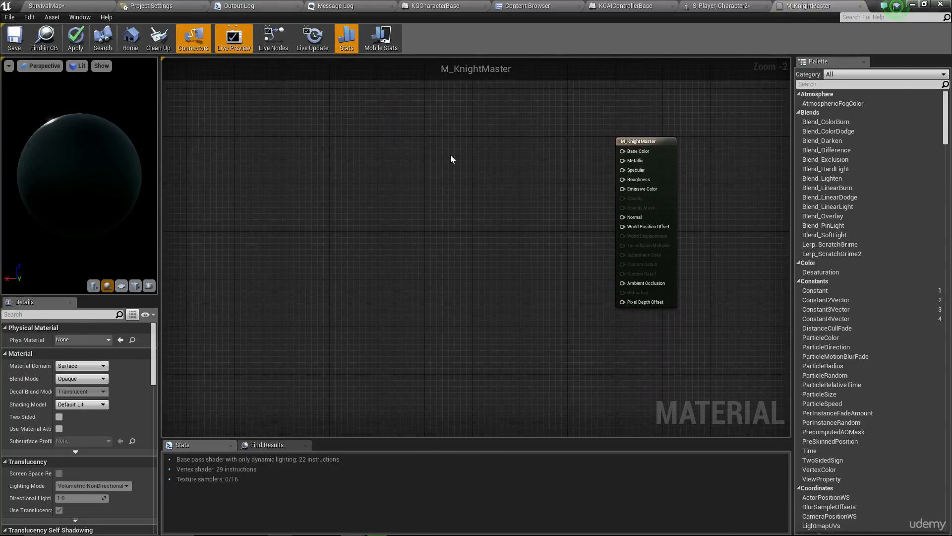
{"action": "right_click_drag", "start_coordinate": [475, 113], "coordinate": [443, 139]}
- Add a Texture Sample node and assign T_Player_D to it
{"action": "left_click", "coordinate": [356, 103]}
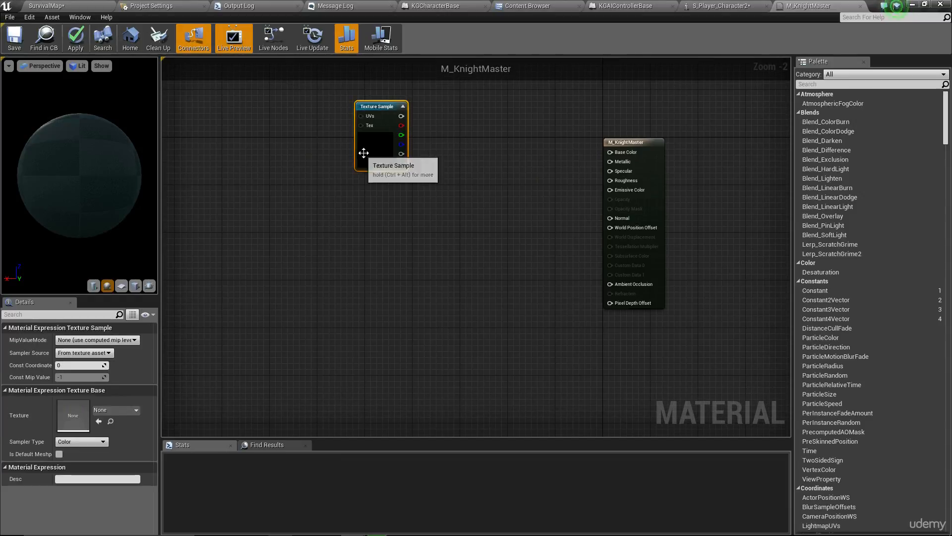
{"action": "left_click", "coordinate": [114, 409]}
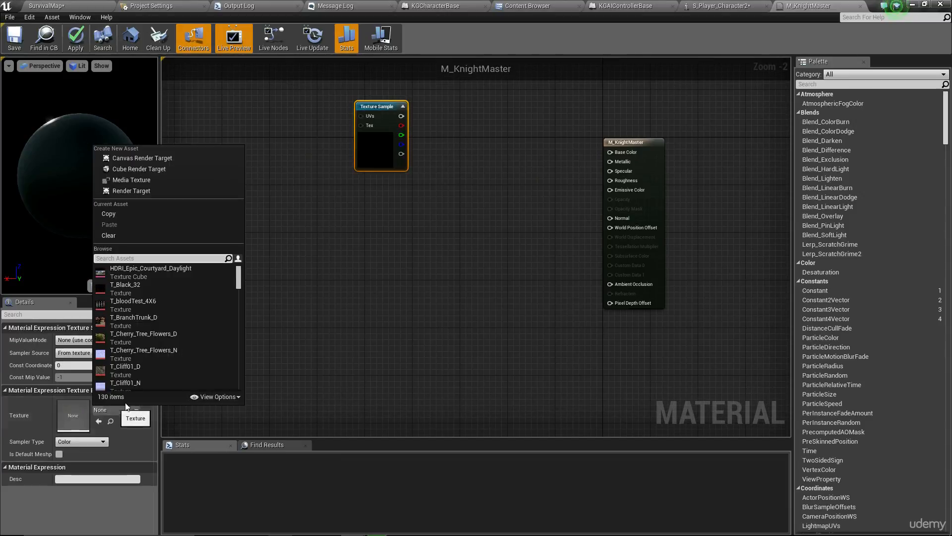
{"action": "left_click", "coordinate": [415, 198]}
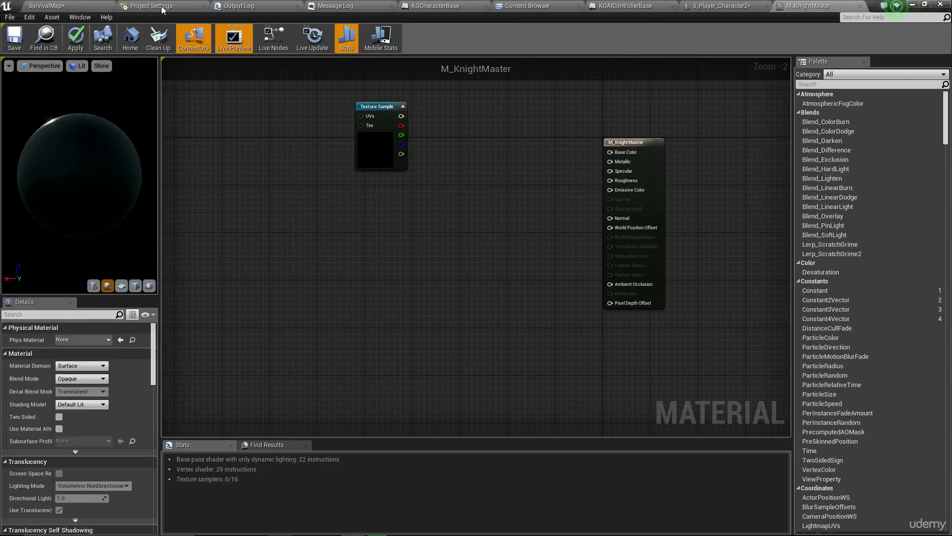
{"action": "left_click", "coordinate": [531, 6]}
{"action": "left_click", "coordinate": [524, 75]}
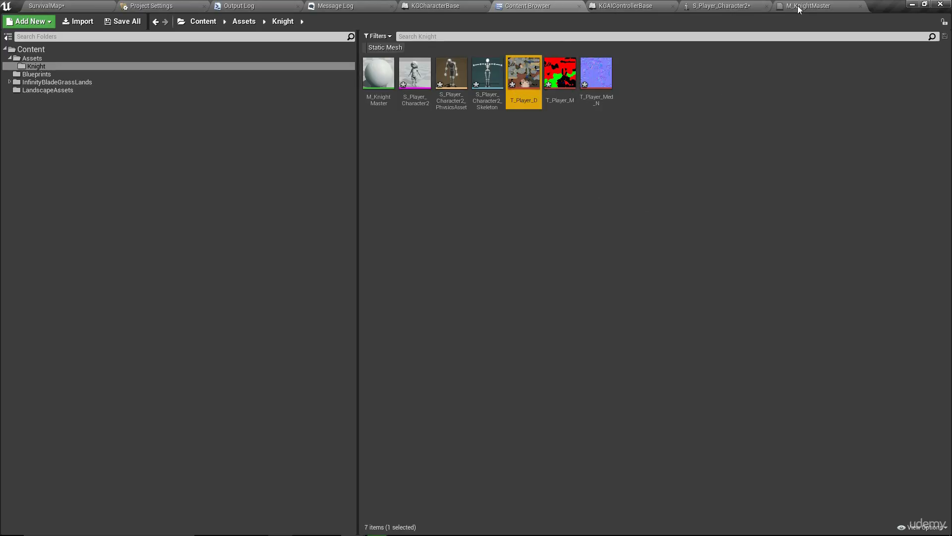
{"action": "left_click", "coordinate": [800, 8]}
{"action": "left_click", "coordinate": [378, 145]}
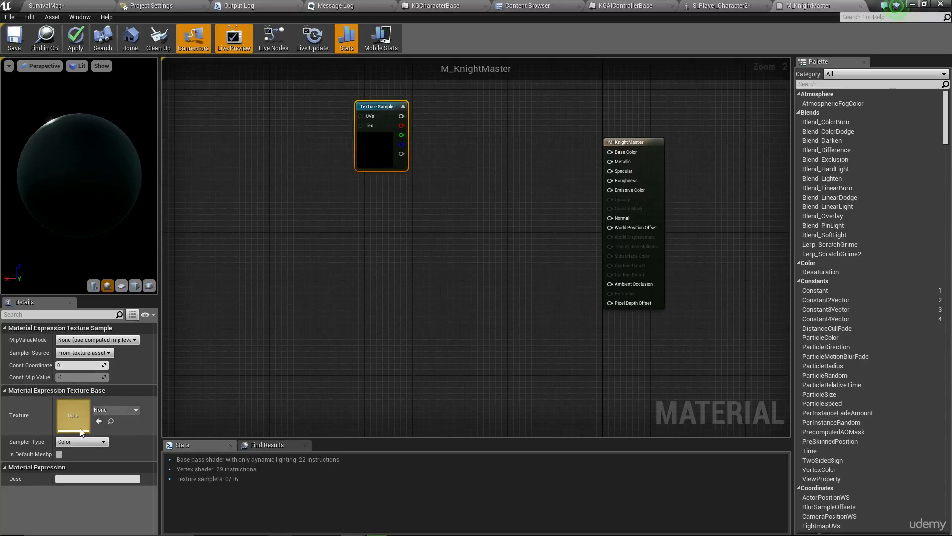
{"action": "left_click", "coordinate": [99, 423]}
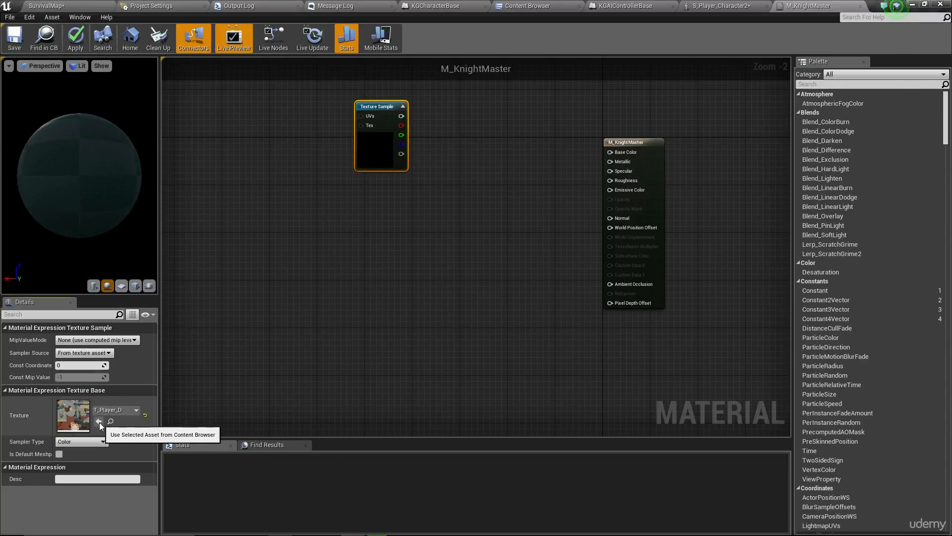
- Set the material preview mesh to S_Player_Character2
{"action": "mouse_move", "coordinate": [97, 164]}
{"action": "left_mouse_down"}
{"action": "mouse_move", "coordinate": [117, 180]}
{"action": "mouse_move", "coordinate": [130, 173]}
{"action": "mouse_move", "coordinate": [120, 164]}
{"action": "mouse_move", "coordinate": [93, 177]}
{"action": "left_mouse_up"}
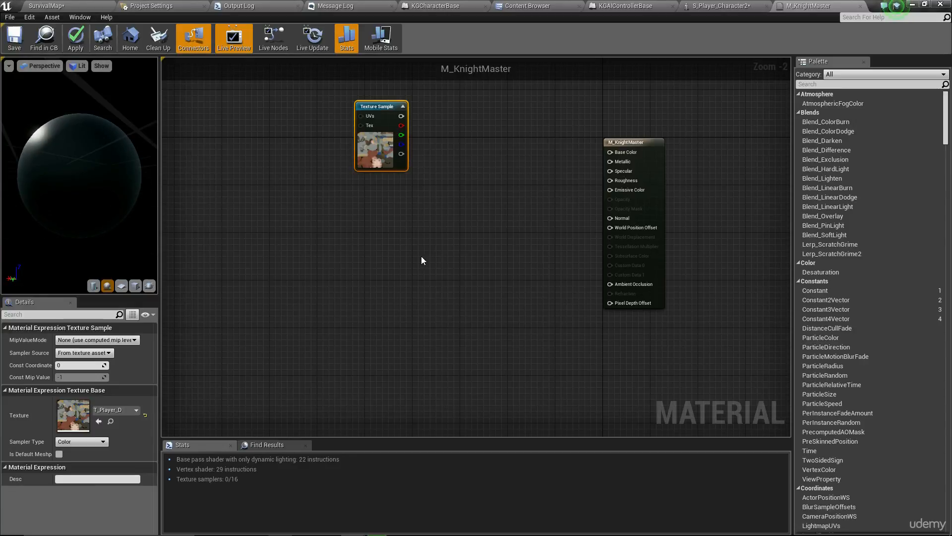
{"action": "left_click", "coordinate": [422, 257]}
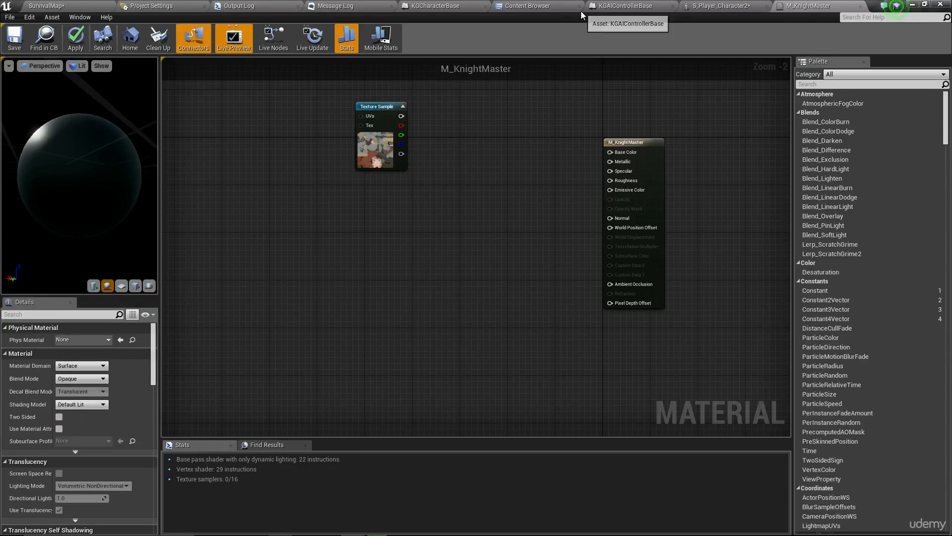
{"action": "left_click", "coordinate": [548, 7]}
{"action": "left_click", "coordinate": [415, 74]}
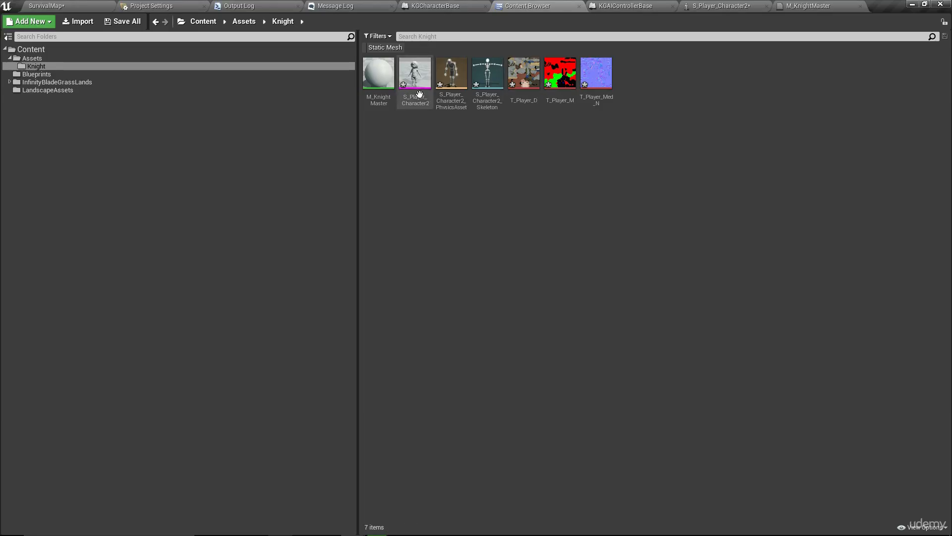
{"action": "left_click", "coordinate": [818, 8]}
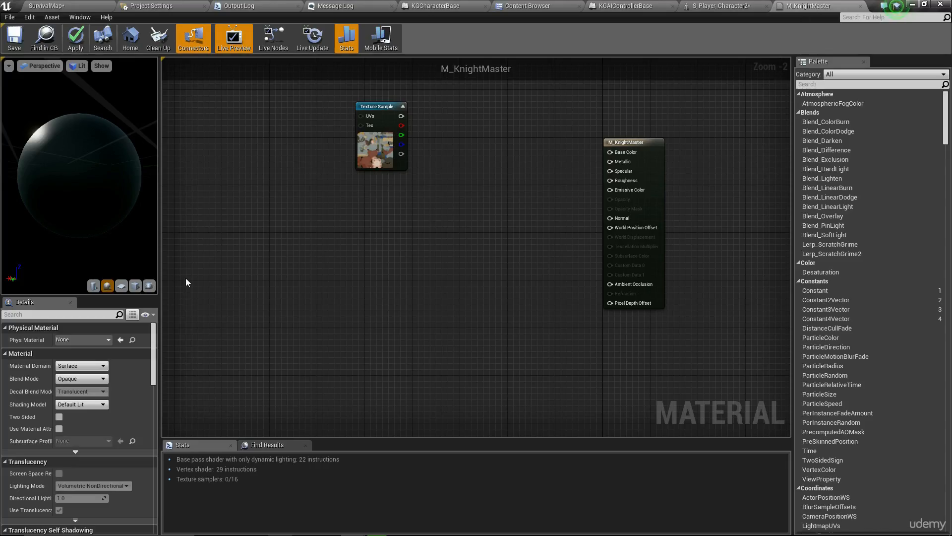
{"action": "left_click", "coordinate": [148, 286]}
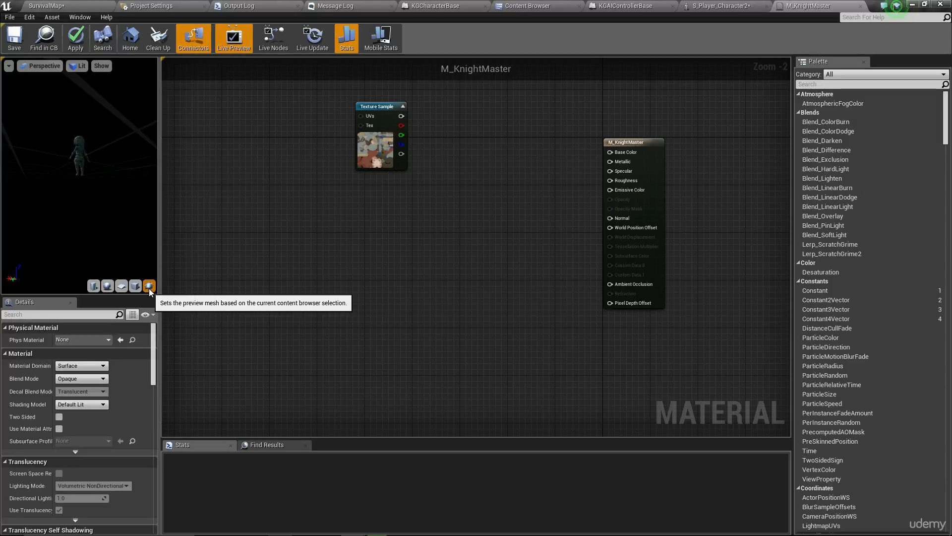
- Wire the T_Player_D Texture Sample's RGB into Base Color and reposition the node
{"action": "mouse_move", "coordinate": [75, 170]}
{"action": "right_mouse_down"}
{"action": "mouse_move", "coordinate": [76, 213]}
{"action": "mouse_move", "coordinate": [76, 170]}
{"action": "right_mouse_up"}
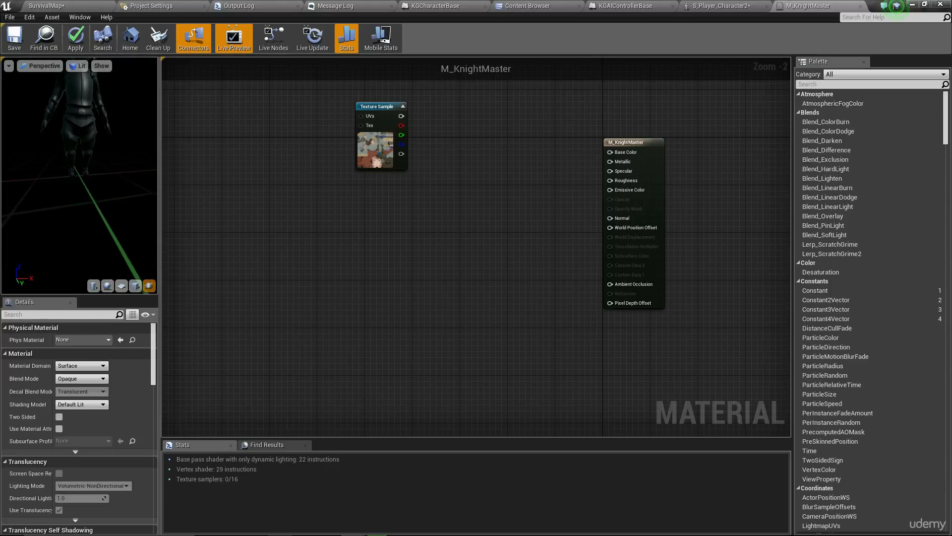
{"action": "left_click_drag", "start_coordinate": [76, 170], "coordinate": [101, 163]}
{"action": "scroll", "coordinate": [126, 158], "scroll_direction": "down", "scroll_amount": 3}
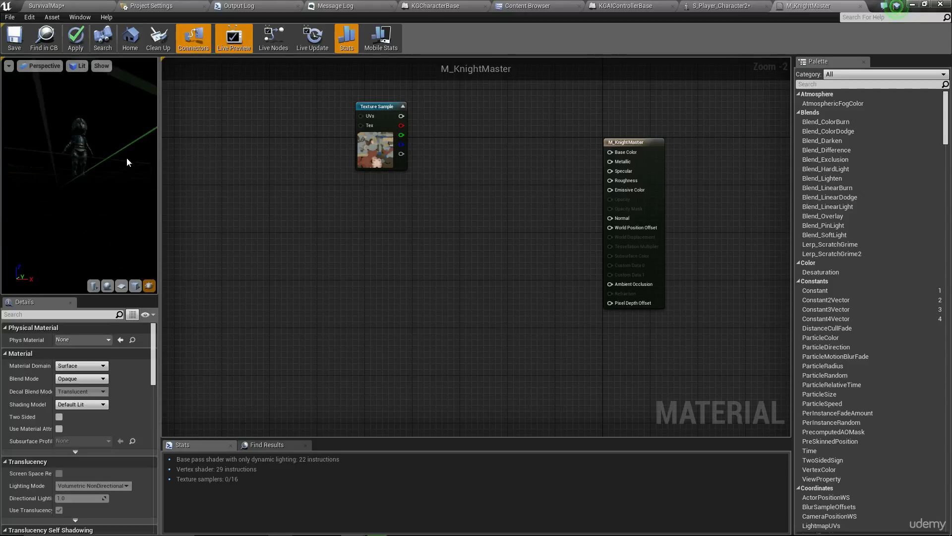
{"action": "scroll", "coordinate": [127, 158], "scroll_direction": "down", "scroll_amount": 2}
{"action": "left_click_drag", "start_coordinate": [124, 202], "coordinate": [119, 239]}
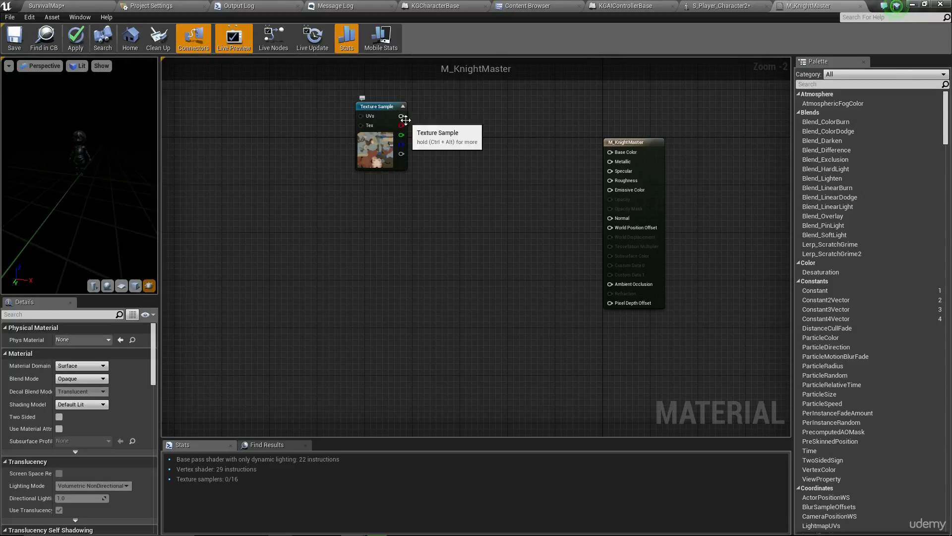
{"action": "left_click_drag", "start_coordinate": [401, 115], "coordinate": [611, 152]}
{"action": "mouse_move", "coordinate": [478, 223]}
{"action": "right_mouse_down"}
{"action": "mouse_move", "coordinate": [490, 194]}
{"action": "mouse_move", "coordinate": [469, 233]}
{"action": "right_mouse_up"}
{"action": "left_click_drag", "start_coordinate": [376, 147], "coordinate": [315, 184]}
{"action": "left_click", "coordinate": [333, 243]}
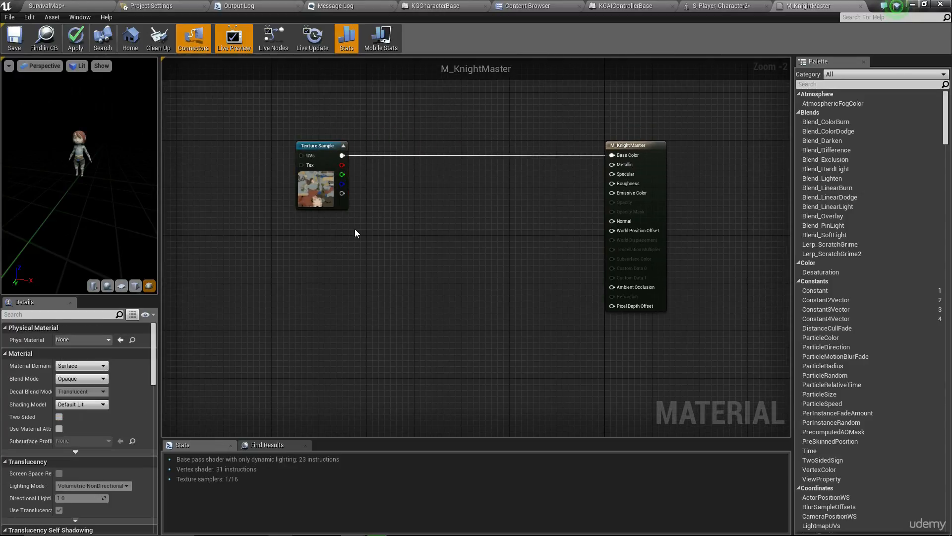
{"action": "right_click_drag", "start_coordinate": [355, 233], "coordinate": [317, 199]}
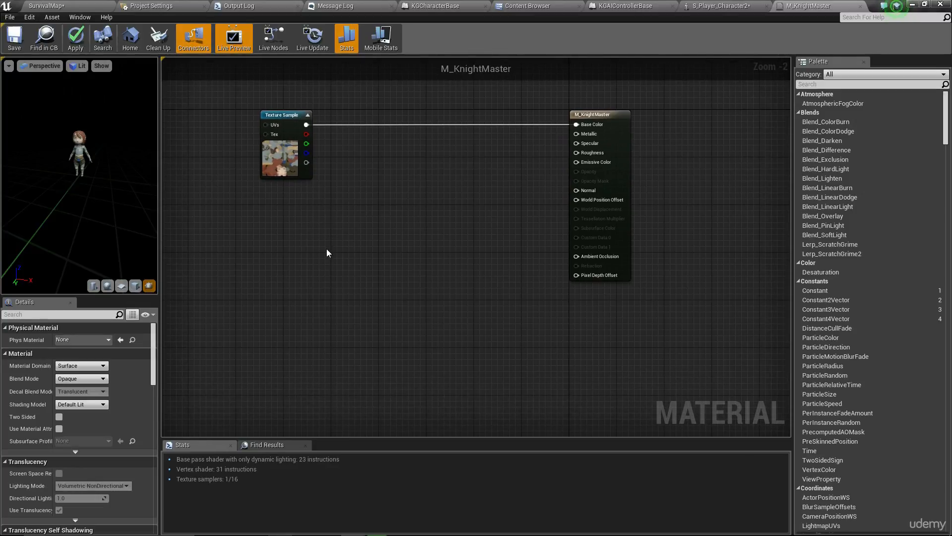
- Add a T_Player_Med_N Texture Sample and connect it to the Normal input
{"action": "left_click", "coordinate": [528, 5]}
{"action": "left_click", "coordinate": [596, 73]}
{"action": "left_click", "coordinate": [805, 5]}
{"action": "left_click", "coordinate": [308, 250]}
{"action": "left_click_drag", "start_coordinate": [353, 264], "coordinate": [591, 192]}
{"action": "right_click_drag", "start_coordinate": [372, 305], "coordinate": [406, 293]}
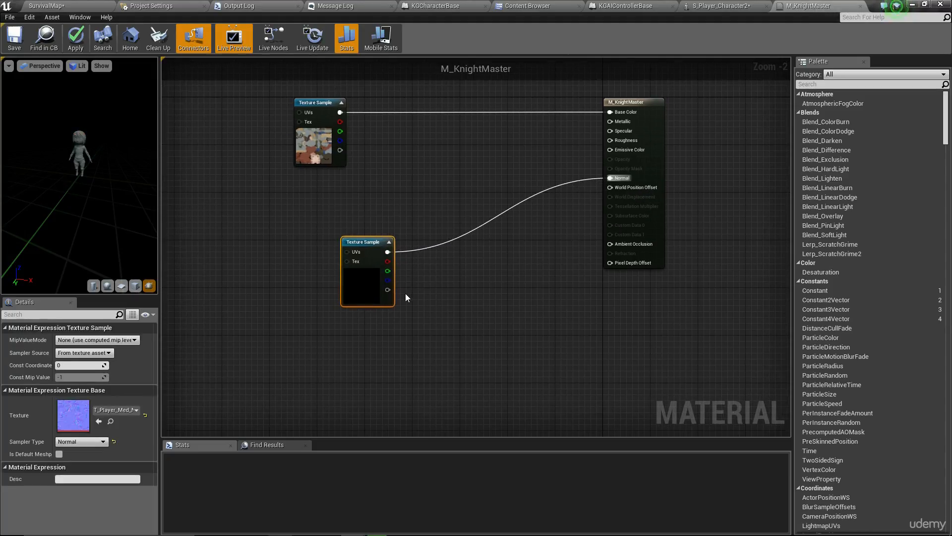
{"action": "left_click", "coordinate": [405, 293]}
- Place the normal-map node below the diffuse texture and check the knight in the preview
{"action": "left_click_drag", "start_coordinate": [350, 283], "coordinate": [278, 262]}
{"action": "right_click_drag", "start_coordinate": [430, 259], "coordinate": [406, 240]}
{"action": "left_click", "coordinate": [406, 239]}
{"action": "left_click_drag", "start_coordinate": [252, 237], "coordinate": [282, 279]}
{"action": "left_click", "coordinate": [284, 157]}
{"action": "scroll", "coordinate": [90, 174], "scroll_direction": "up", "scroll_amount": 5}
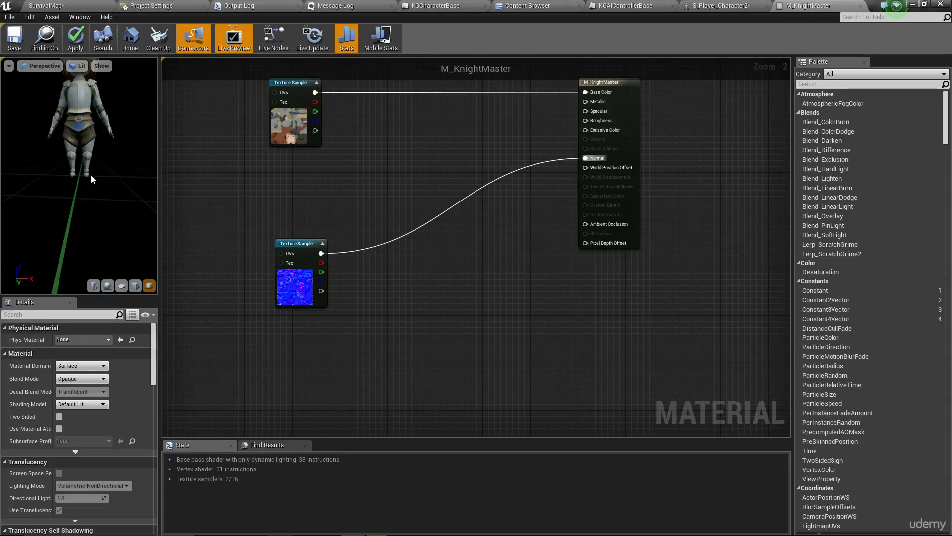
{"action": "scroll", "coordinate": [95, 149], "scroll_direction": "down", "scroll_amount": 5}
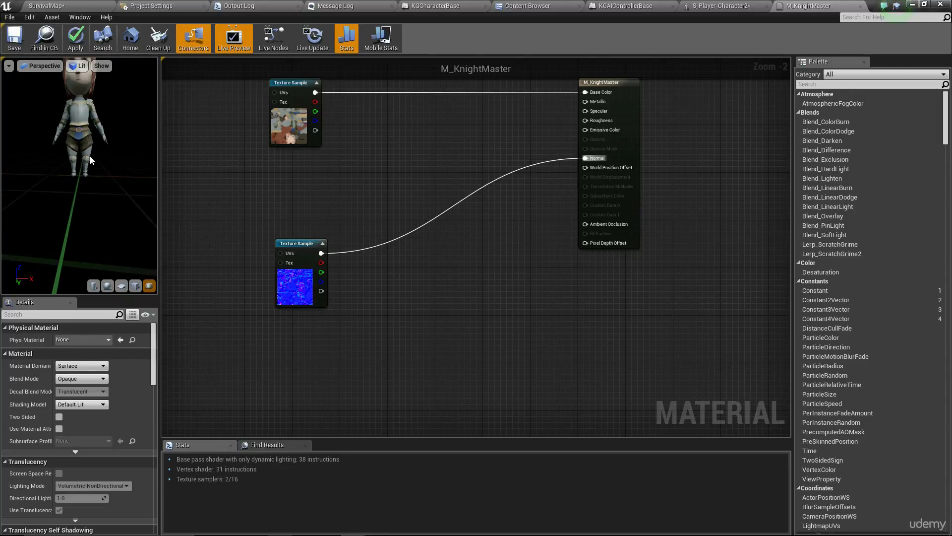
{"action": "mouse_move", "coordinate": [90, 156]}
{"action": "left_mouse_down"}
{"action": "mouse_move", "coordinate": [92, 124]}
{"action": "mouse_move", "coordinate": [91, 159]}
{"action": "left_mouse_up"}
{"action": "right_click_drag", "start_coordinate": [91, 158], "coordinate": [99, 139]}
{"action": "left_click_drag", "start_coordinate": [99, 139], "coordinate": [96, 161]}
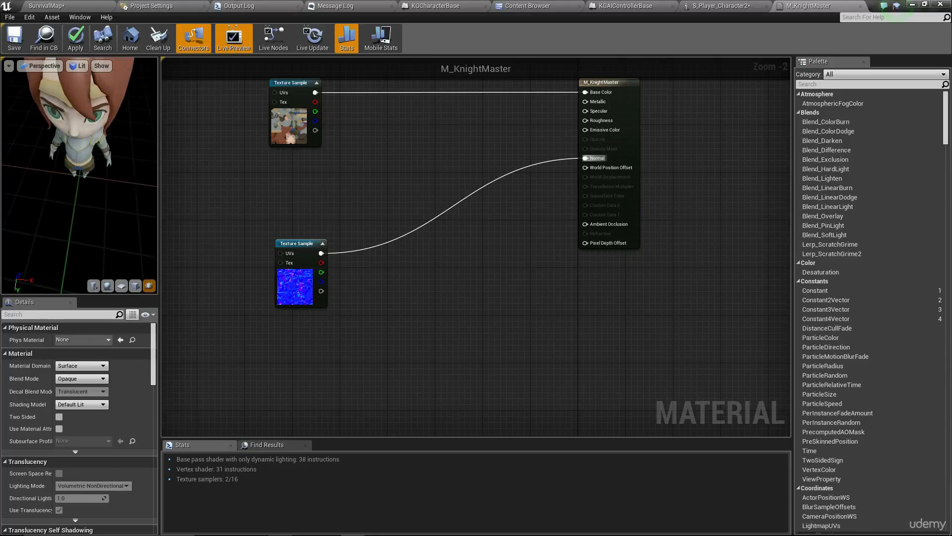
{"action": "right_click_drag", "start_coordinate": [96, 161], "coordinate": [96, 166]}
{"action": "left_click_drag", "start_coordinate": [96, 166], "coordinate": [96, 186]}
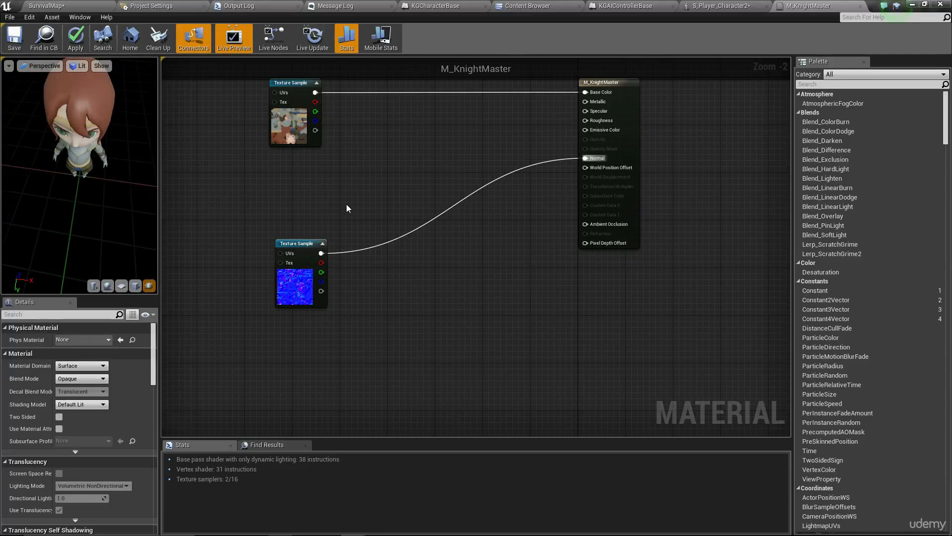
{"action": "left_click_drag", "start_coordinate": [110, 238], "coordinate": [111, 196]}
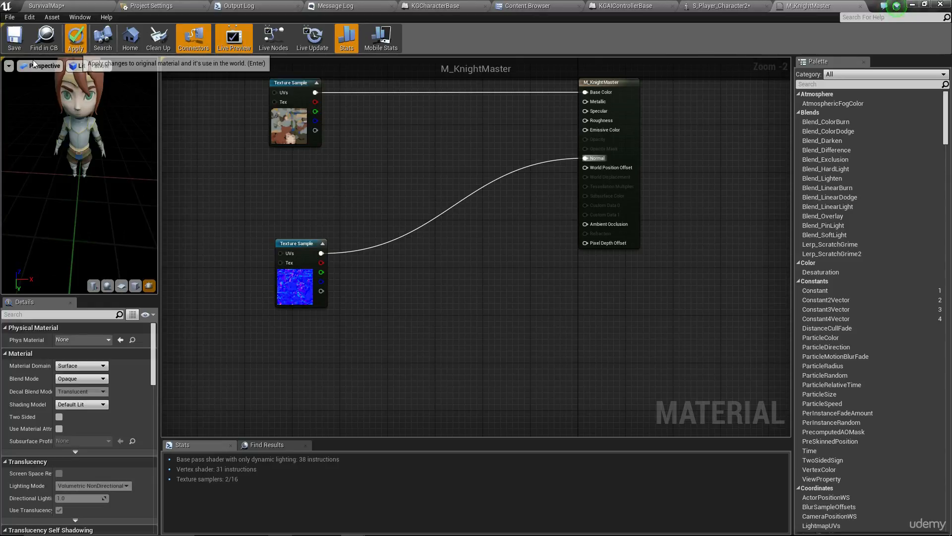
- Apply the M_KnightMaster changes and return to the Content Browser
{"action": "left_click", "coordinate": [15, 38]}
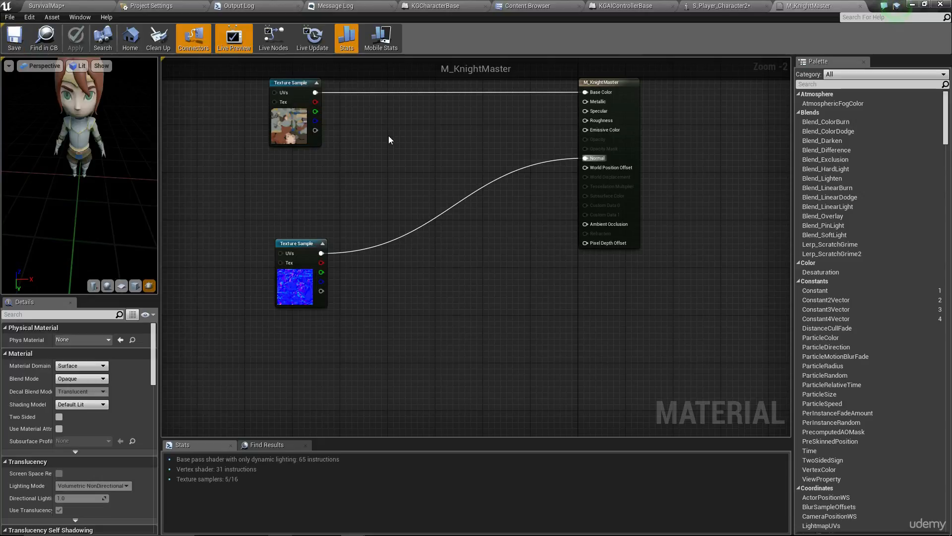
{"action": "left_click_drag", "start_coordinate": [119, 194], "coordinate": [118, 190]}
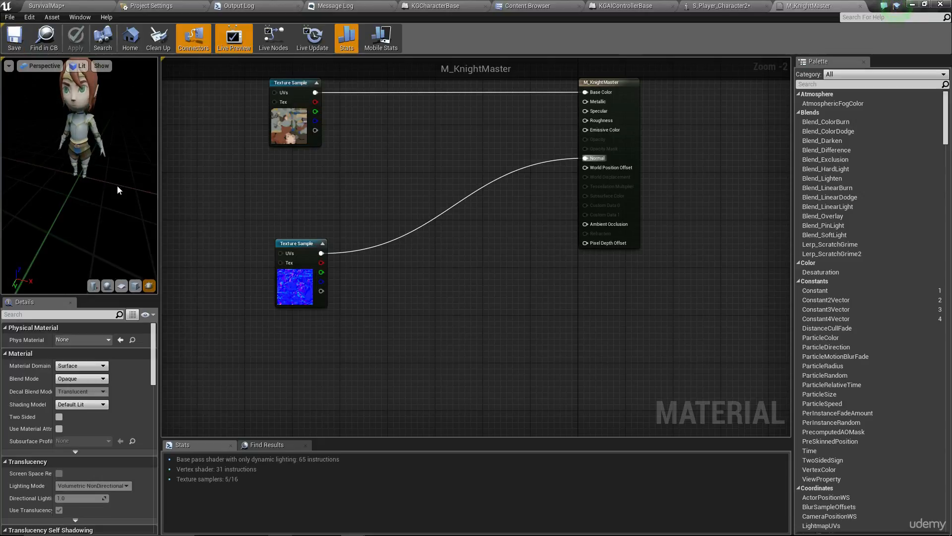
{"action": "left_click", "coordinate": [528, 7]}
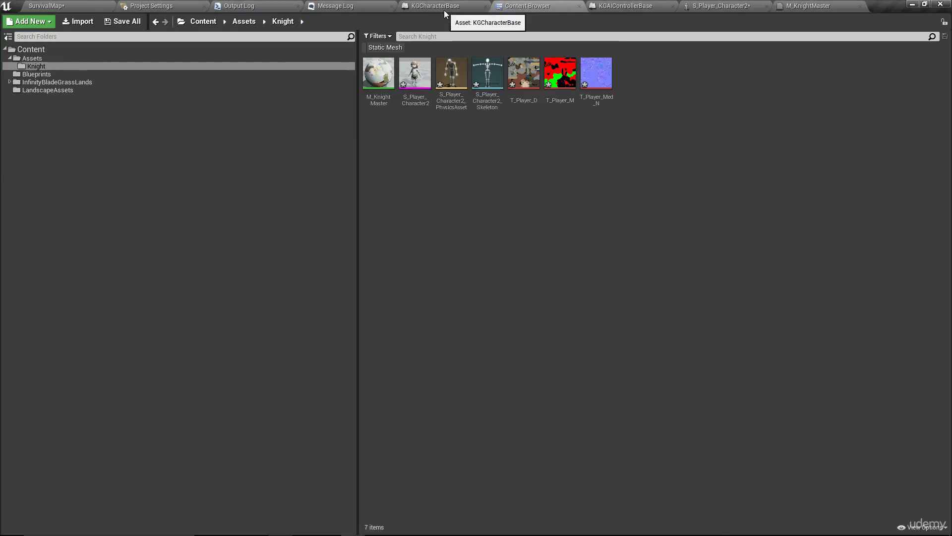
- In KGCharacterBase, delete the barrel StaticMesh and set the character's skeletal mesh to S_Player_Character2
{"action": "left_click", "coordinate": [444, 9]}
{"action": "left_click", "coordinate": [33, 98]}
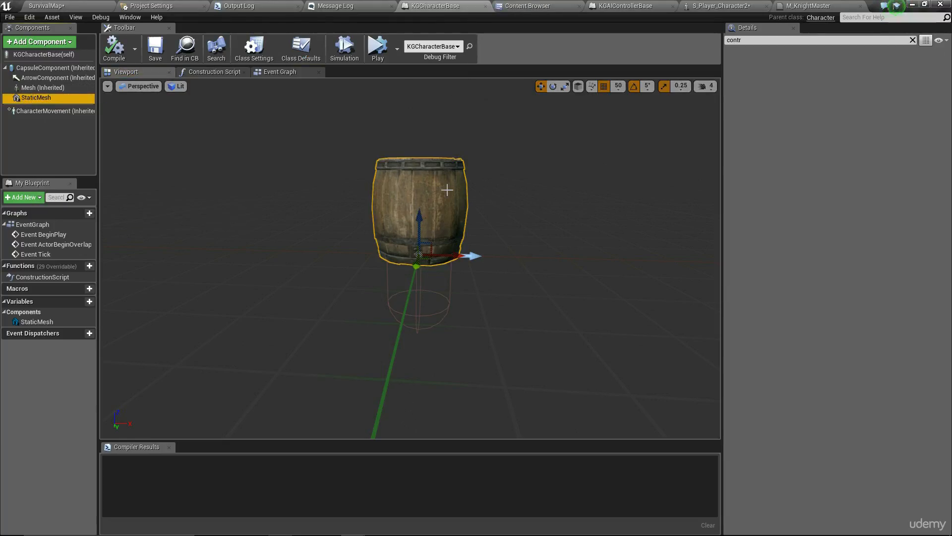
{"action": "key", "text": "Delete"}
{"action": "left_click", "coordinate": [43, 88]}
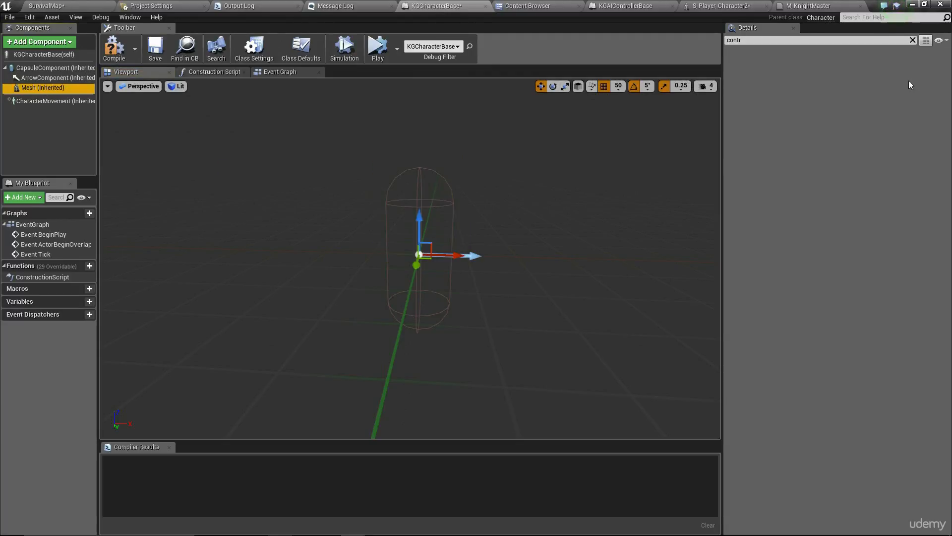
{"action": "left_click", "coordinate": [913, 39]}
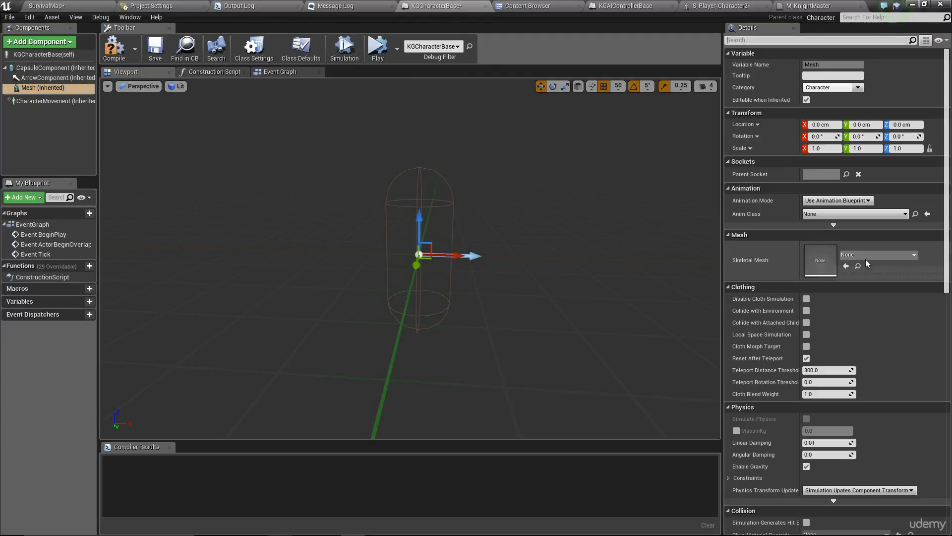
{"action": "left_click", "coordinate": [867, 255]}
{"action": "left_click", "coordinate": [869, 328]}
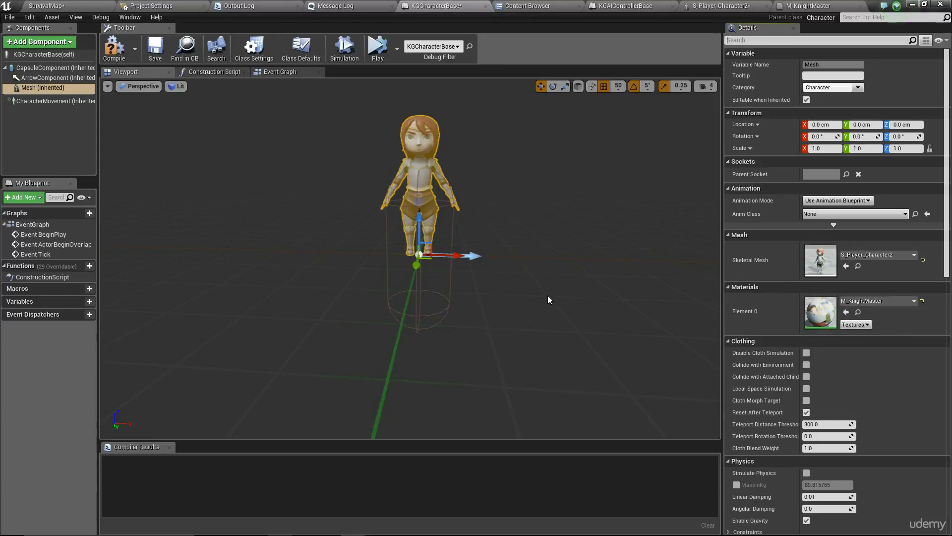
- Try mesh heights between Z -100 and -50 cm and turn the character about its vertical axis
{"action": "right_click_drag", "start_coordinate": [411, 258], "coordinate": [432, 295]}
{"action": "mouse_move", "coordinate": [518, 298]}
{"action": "right_mouse_down"}
{"action": "mouse_move", "coordinate": [486, 299]}
{"action": "mouse_move", "coordinate": [518, 299]}
{"action": "right_mouse_up"}
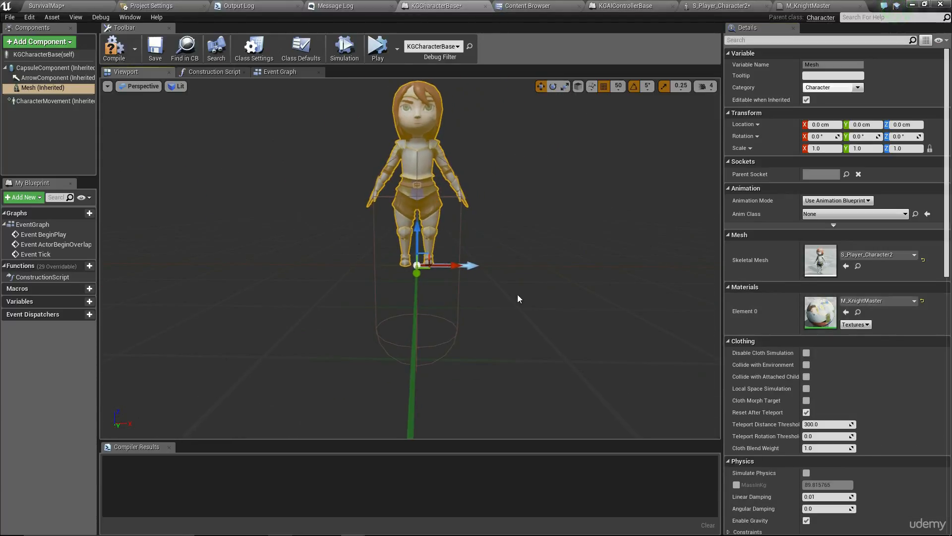
{"action": "left_click_drag", "start_coordinate": [412, 226], "coordinate": [425, 283]}
{"action": "mouse_move", "coordinate": [506, 259]}
{"action": "right_mouse_down"}
{"action": "mouse_move", "coordinate": [511, 307]}
{"action": "mouse_move", "coordinate": [506, 259]}
{"action": "right_mouse_up"}
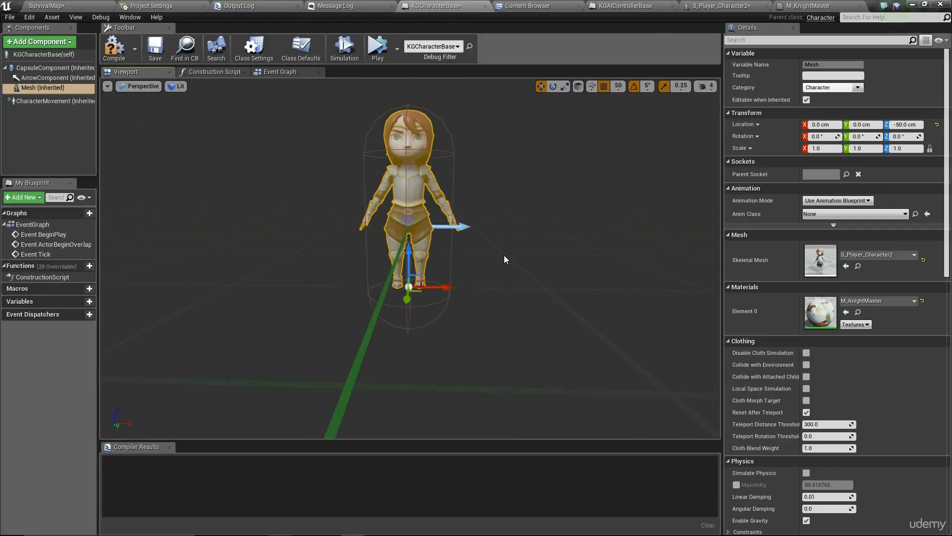
{"action": "key", "text": "e"}
{"action": "right_click_drag", "start_coordinate": [409, 310], "coordinate": [436, 309]}
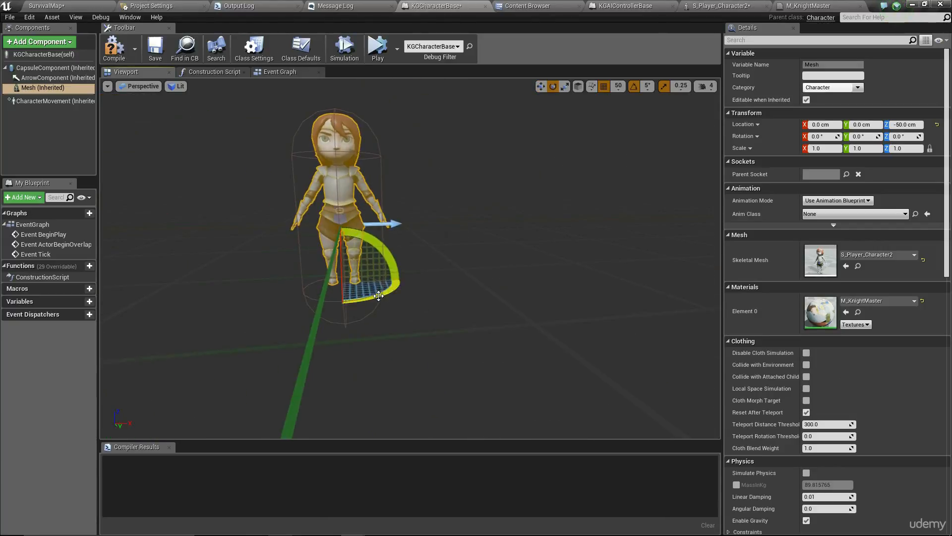
{"action": "mouse_move", "coordinate": [389, 296]}
{"action": "left_mouse_down"}
{"action": "mouse_move", "coordinate": [401, 292]}
{"action": "mouse_move", "coordinate": [387, 288]}
{"action": "left_mouse_up"}
{"action": "key", "text": "w"}
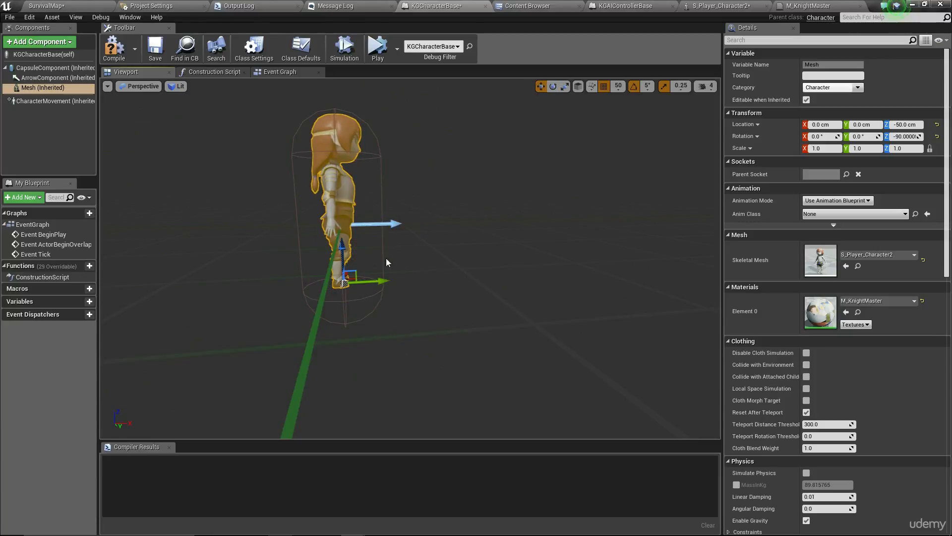
- Set the capsule component's Capsule Half Height to 70
{"action": "left_click", "coordinate": [49, 67]}
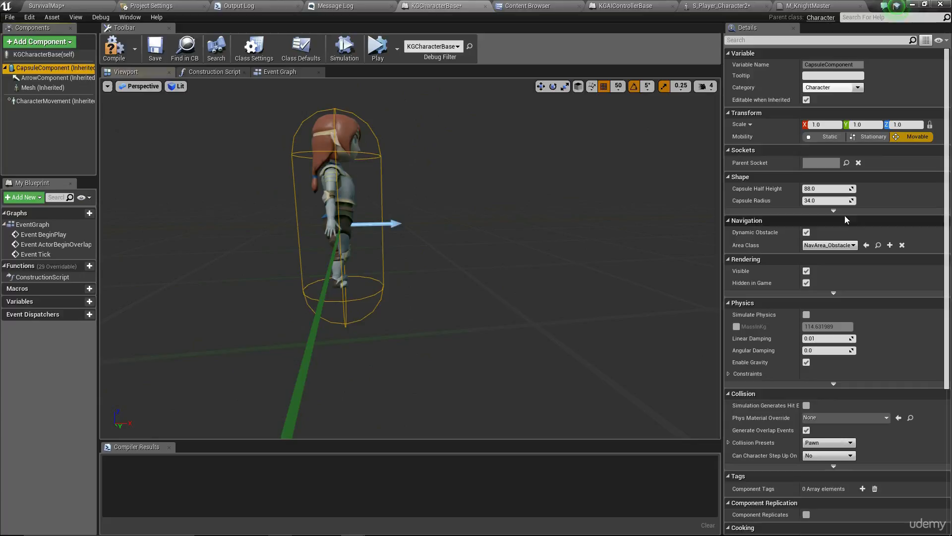
{"action": "left_click", "coordinate": [826, 188]}
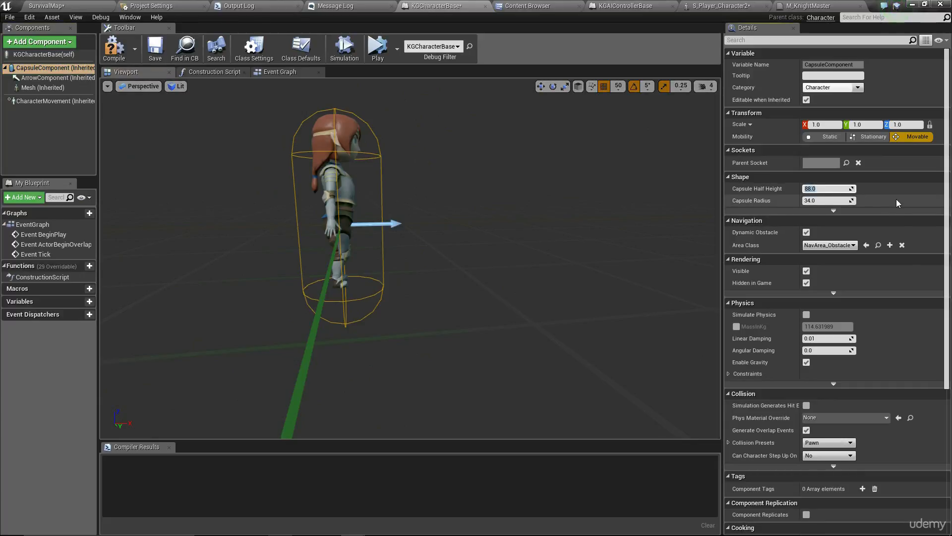
{"action": "type", "text": "70"}
{"action": "key", "text": "Return"}
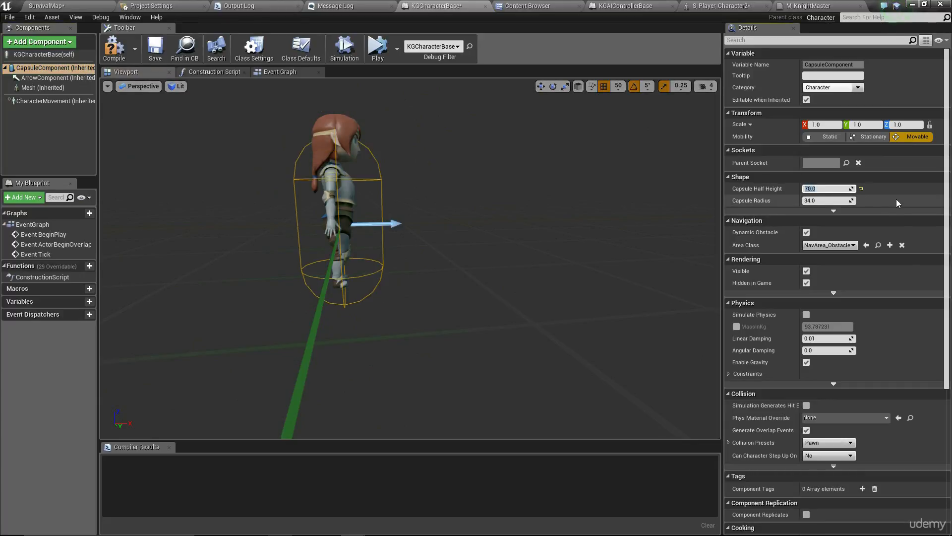
- With grid snap at 10, lower the character mesh to Z -70 cm
{"action": "left_click", "coordinate": [330, 164]}
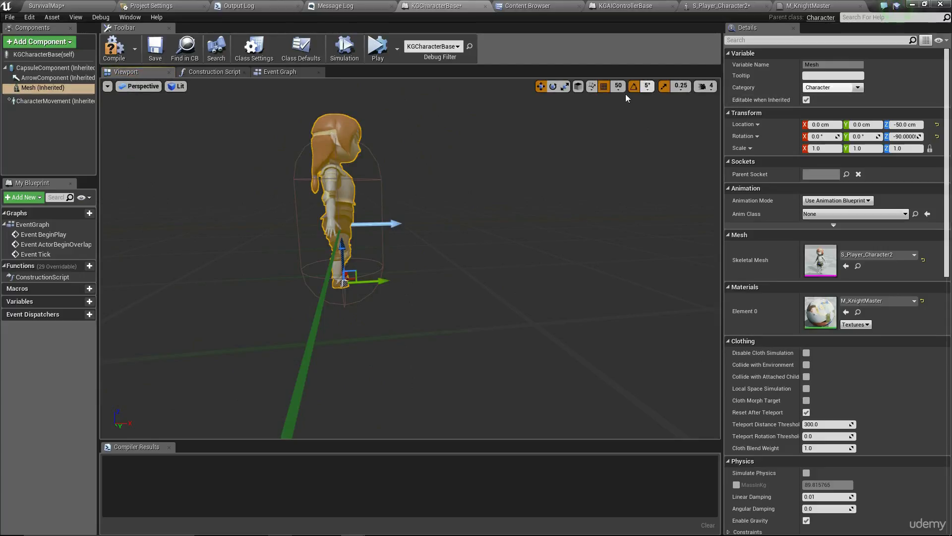
{"action": "left_click", "coordinate": [647, 86]}
{"action": "left_click", "coordinate": [617, 85]}
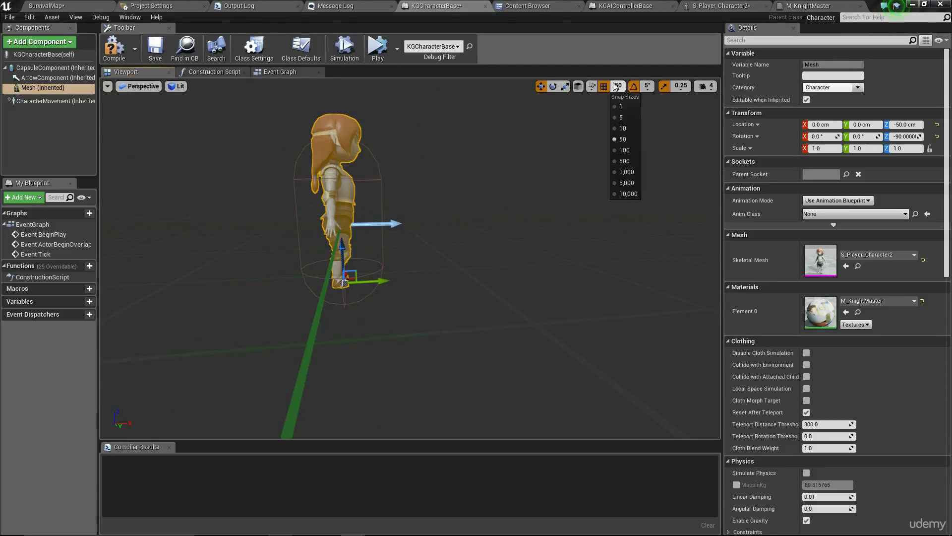
{"action": "left_click", "coordinate": [624, 128]}
{"action": "left_click_drag", "start_coordinate": [344, 245], "coordinate": [345, 257]}
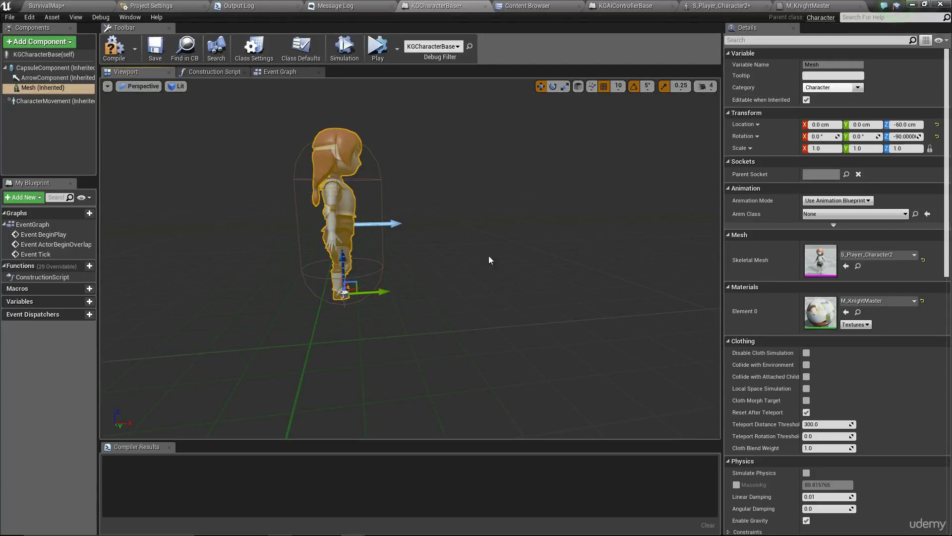
{"action": "middle_click_drag", "start_coordinate": [490, 260], "coordinate": [470, 356]}
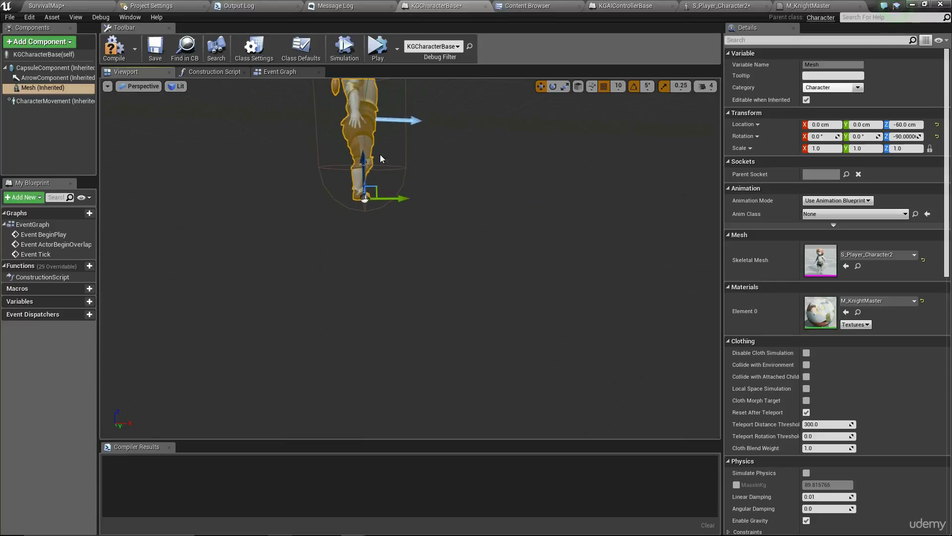
{"action": "left_click_drag", "start_coordinate": [364, 163], "coordinate": [366, 169]}
{"action": "middle_click_drag", "start_coordinate": [366, 169], "coordinate": [478, 55]}
{"action": "mouse_move", "coordinate": [412, 248]}
{"action": "right_mouse_down"}
{"action": "mouse_move", "coordinate": [302, 250]}
{"action": "mouse_move", "coordinate": [347, 263]}
{"action": "mouse_move", "coordinate": [412, 258]}
{"action": "right_mouse_up"}
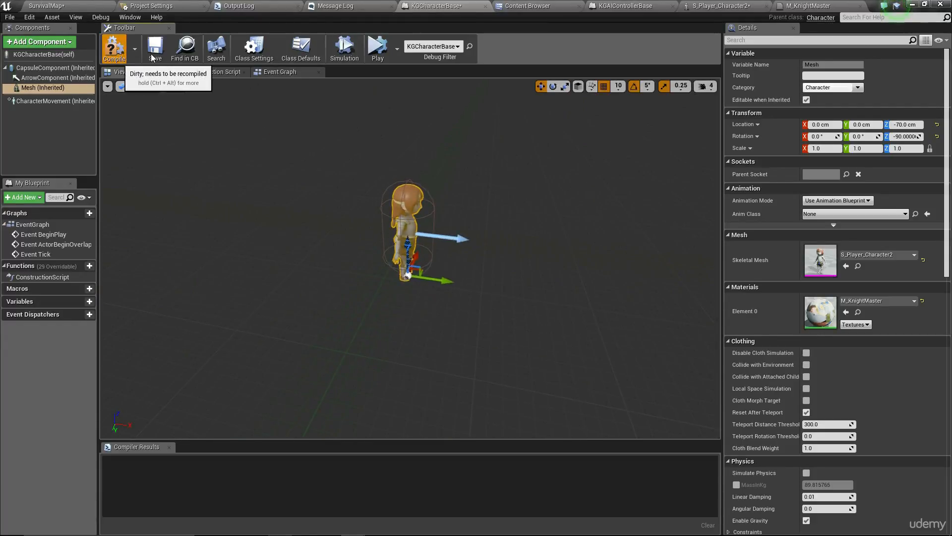
- Compile and save the KGCharacterBase blueprint, then return to the SurvivalMap level
{"action": "left_click", "coordinate": [114, 48]}
{"action": "left_click", "coordinate": [154, 49]}
{"action": "left_click", "coordinate": [60, 6]}
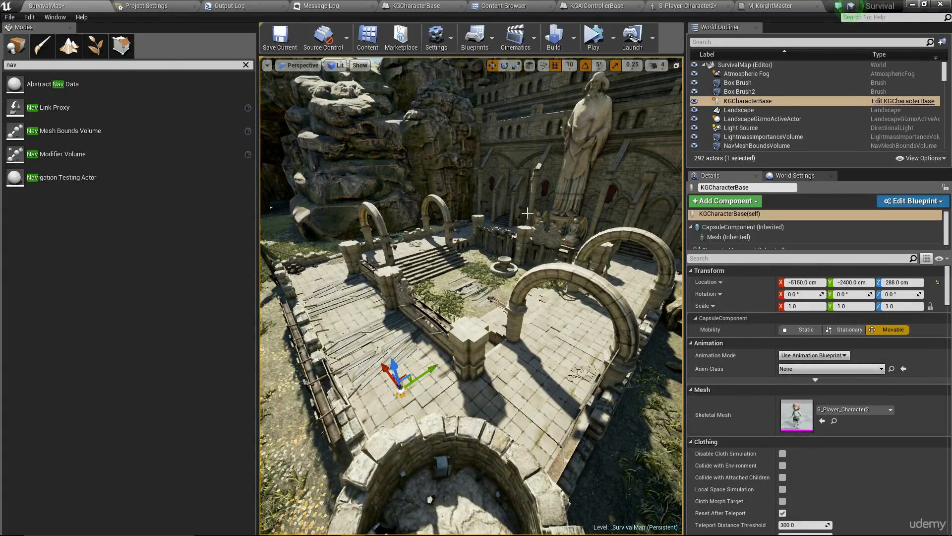
- Simulate the level and fly the view toward the character
{"action": "left_click", "coordinate": [613, 38]}
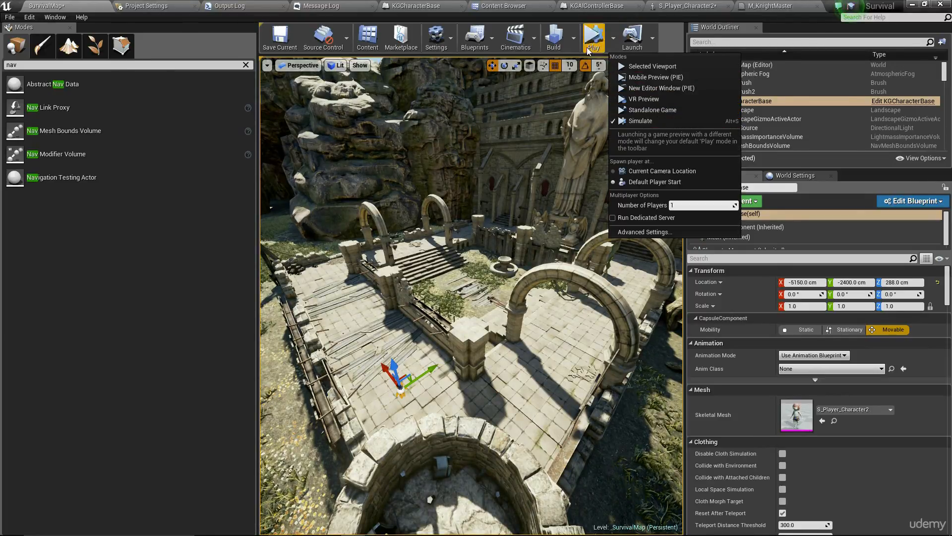
{"action": "left_click", "coordinate": [590, 45]}
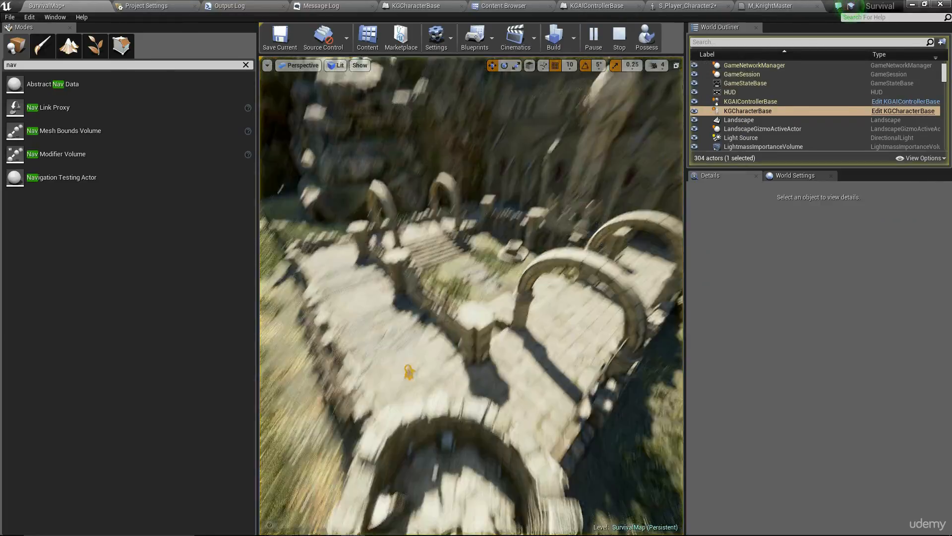
{"action": "right_click_drag", "start_coordinate": [472, 298], "coordinate": [456, 278]}
{"action": "key", "text": "w"}
{"action": "key", "text": "w"}
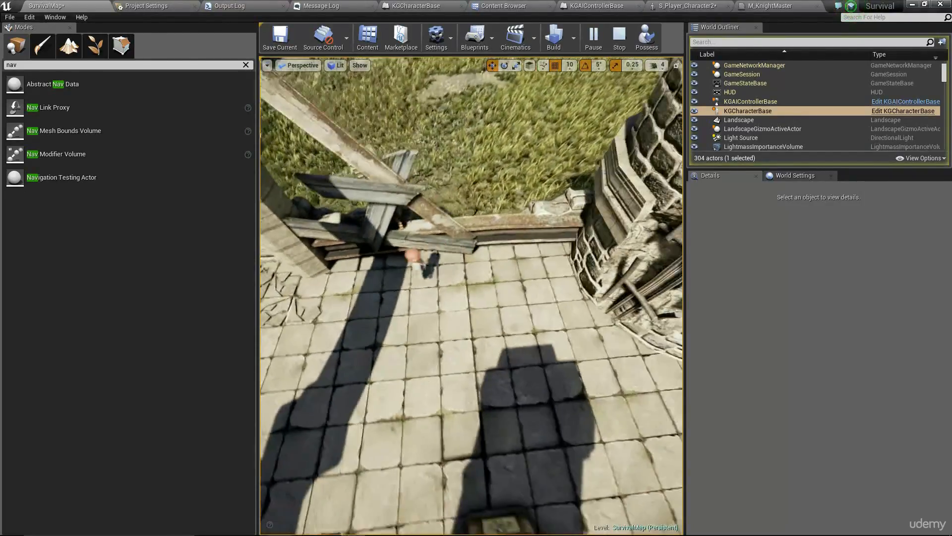
- Follow the character past the stone arch, stop the simulation, and bring up M_KnightMaster
{"action": "right_click_drag", "start_coordinate": [471, 298], "coordinate": [744, 381]}
{"action": "key", "text": "w"}
{"action": "key", "text": "w"}
{"action": "key", "text": "w"}
{"action": "key", "text": "w"}
{"action": "key", "text": "w"}
{"action": "key", "text": "w"}
{"action": "key", "text": "w"}
{"action": "key", "text": "s"}
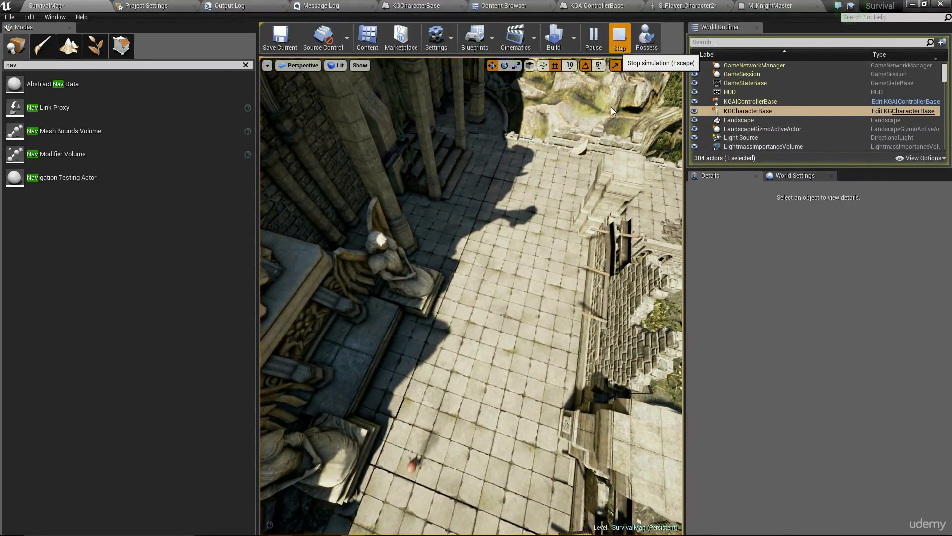
{"action": "left_click", "coordinate": [619, 39]}
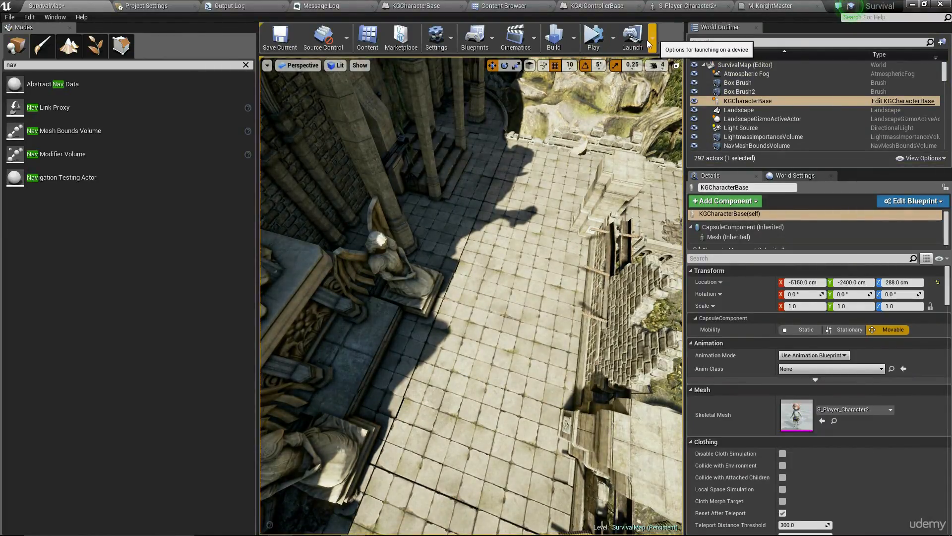
{"action": "left_click", "coordinate": [764, 5]}
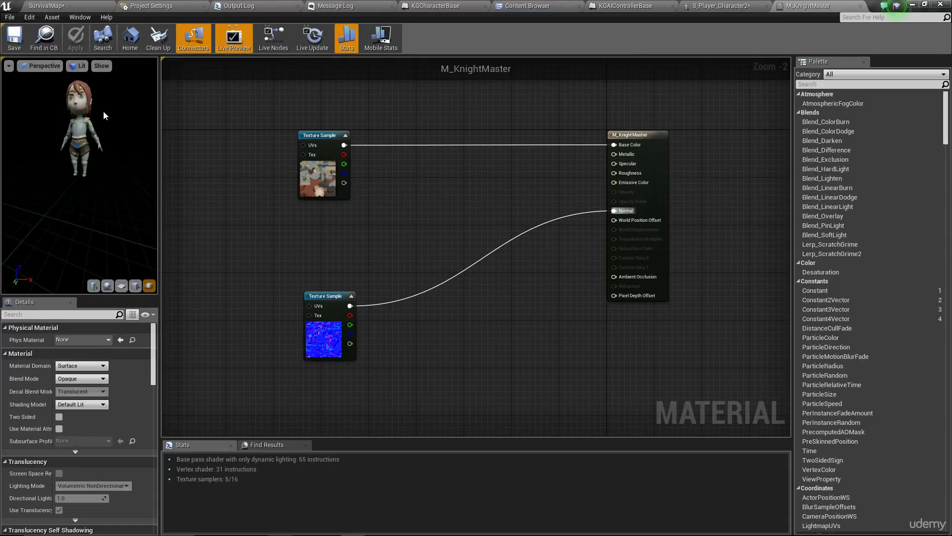
- Move the diffuse texture node aside and add a new empty Texture Sample node
{"action": "left_click_drag", "start_coordinate": [353, 250], "coordinate": [329, 226]}
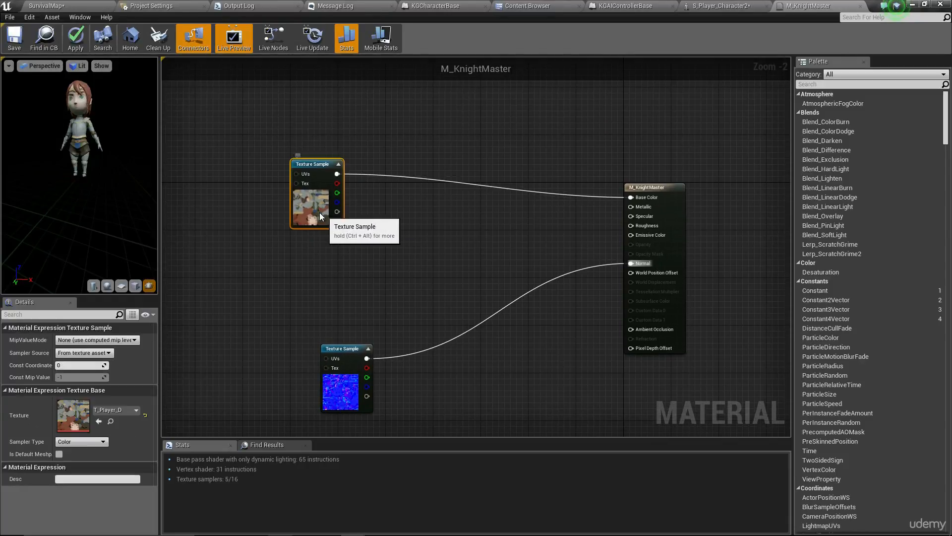
{"action": "left_click", "coordinate": [350, 259]}
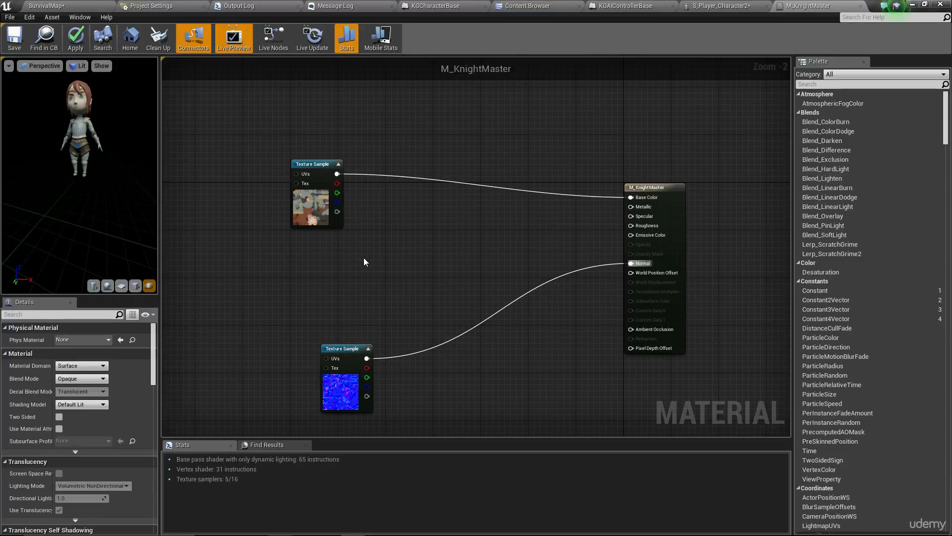
{"action": "mouse_move", "coordinate": [400, 261]}
{"action": "right_mouse_down"}
{"action": "mouse_move", "coordinate": [389, 284]}
{"action": "mouse_move", "coordinate": [389, 259]}
{"action": "right_mouse_up"}
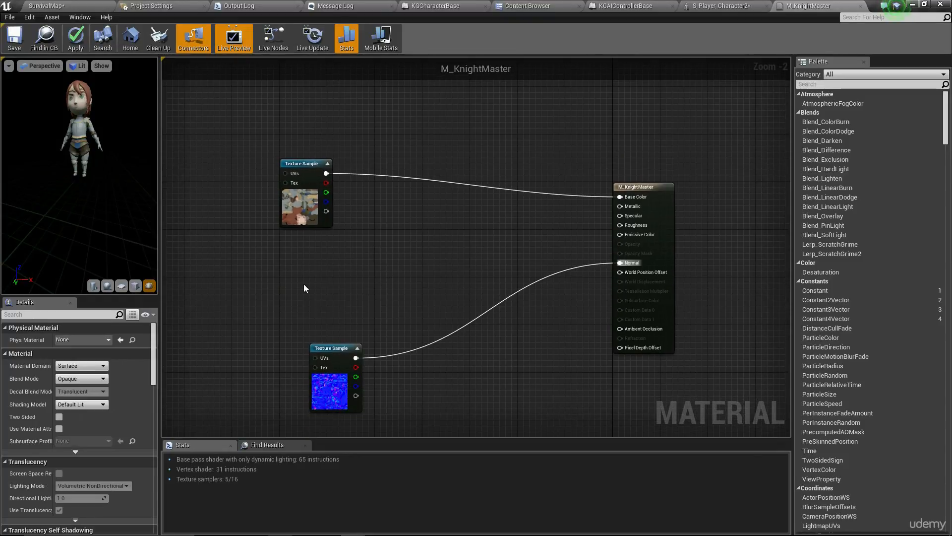
{"action": "left_click", "coordinate": [255, 257]}
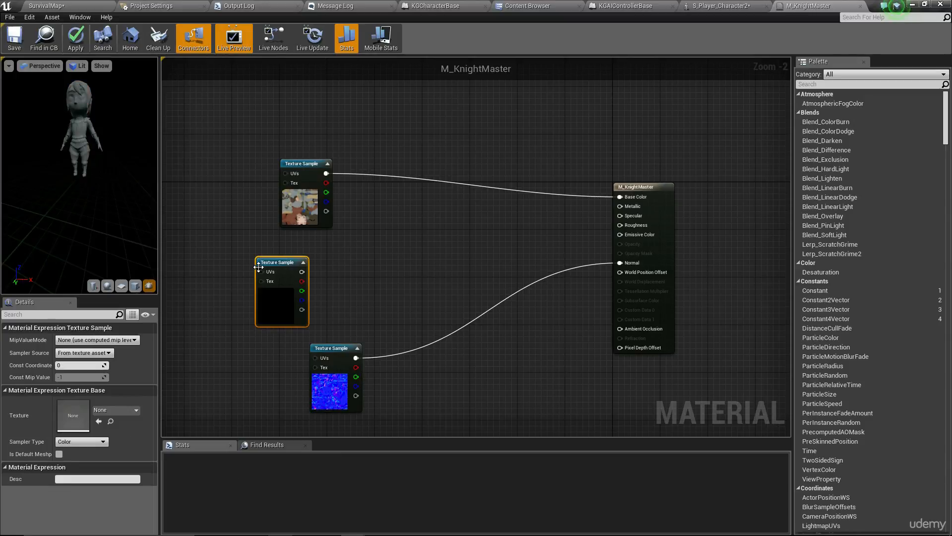
{"action": "left_click", "coordinate": [121, 410]}
{"action": "left_click", "coordinate": [423, 217]}
- Assign the T_Player_M mask texture from the Content Browser to the new Texture Sample
{"action": "left_click", "coordinate": [527, 6]}
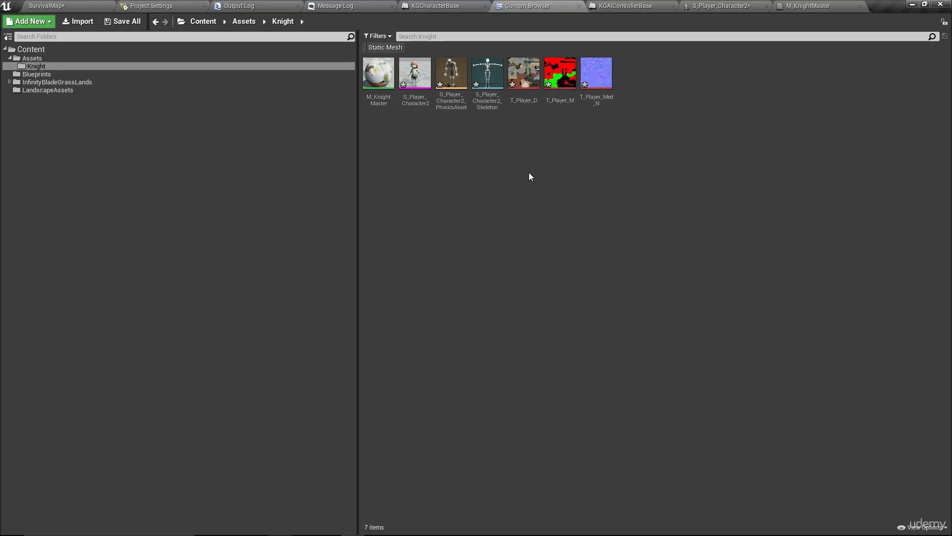
{"action": "left_click", "coordinate": [556, 101]}
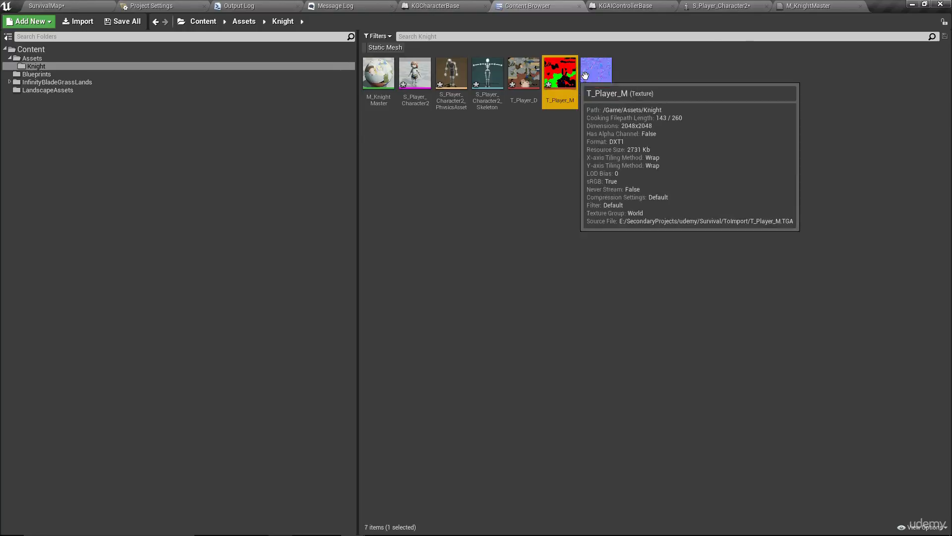
{"action": "left_click", "coordinate": [811, 5]}
{"action": "left_click", "coordinate": [276, 292]}
{"action": "left_click", "coordinate": [98, 421]}
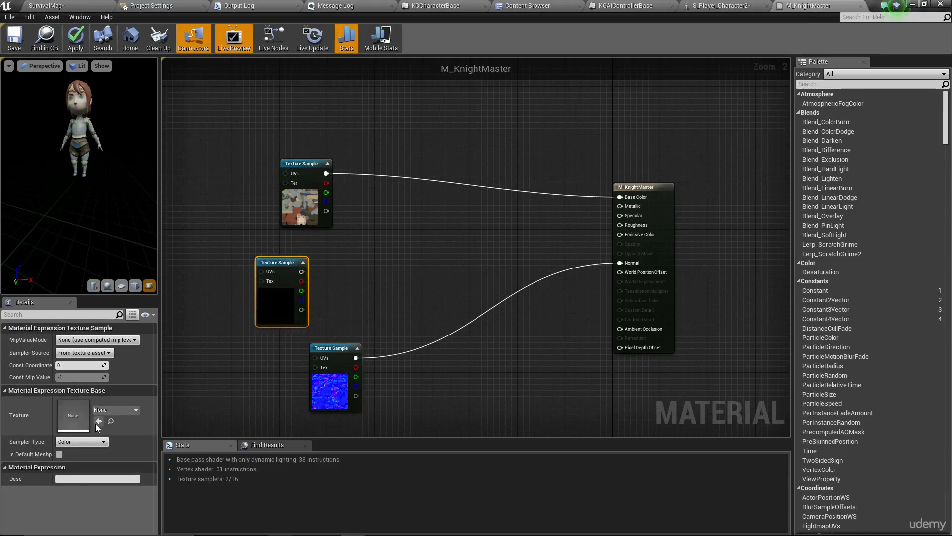
{"action": "left_click_drag", "start_coordinate": [76, 197], "coordinate": [76, 193]}
{"action": "left_click", "coordinate": [311, 273]}
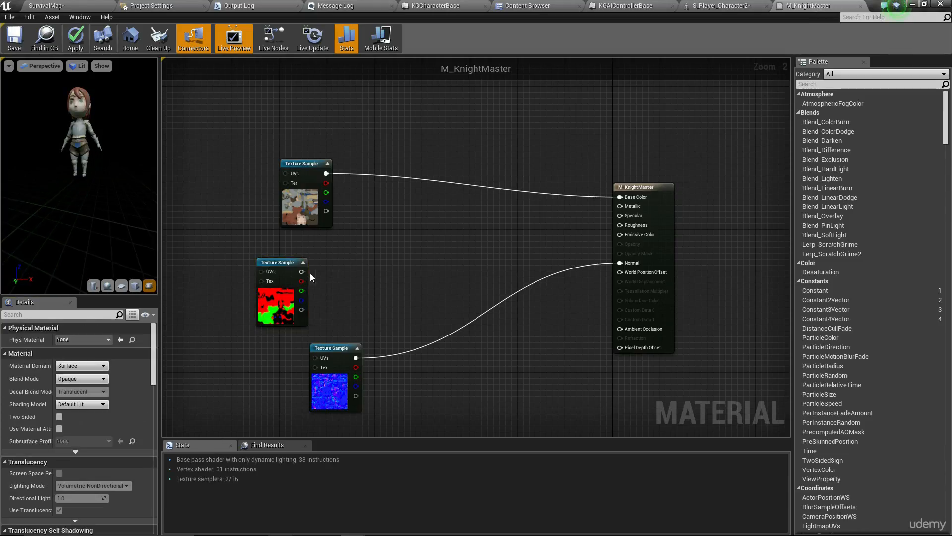
- Wire T_Player_M's RGB into Base Color and check the red-green mask on the preview
{"action": "left_click_drag", "start_coordinate": [302, 272], "coordinate": [629, 197]}
{"action": "left_click_drag", "start_coordinate": [160, 149], "coordinate": [127, 169]}
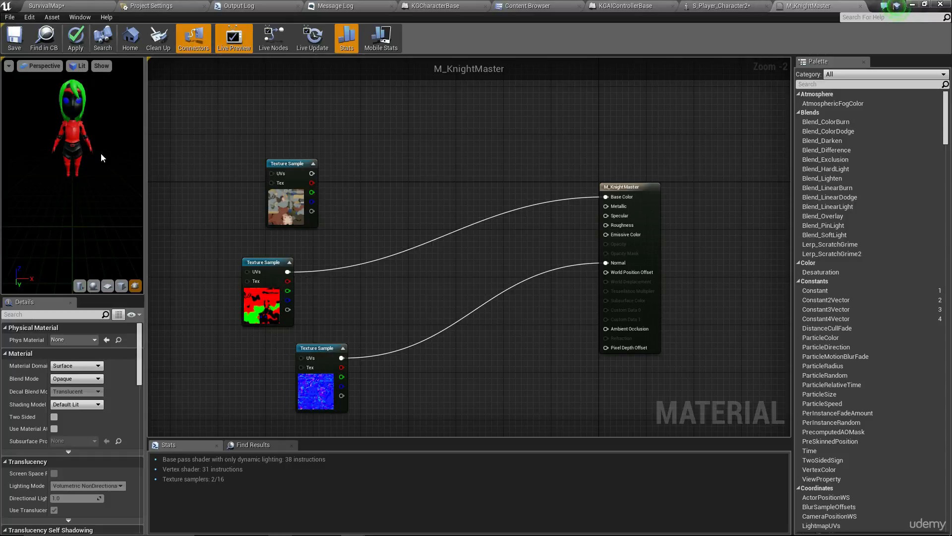
{"action": "left_click_drag", "start_coordinate": [102, 154], "coordinate": [92, 140]}
{"action": "left_click_drag", "start_coordinate": [85, 79], "coordinate": [83, 97]}
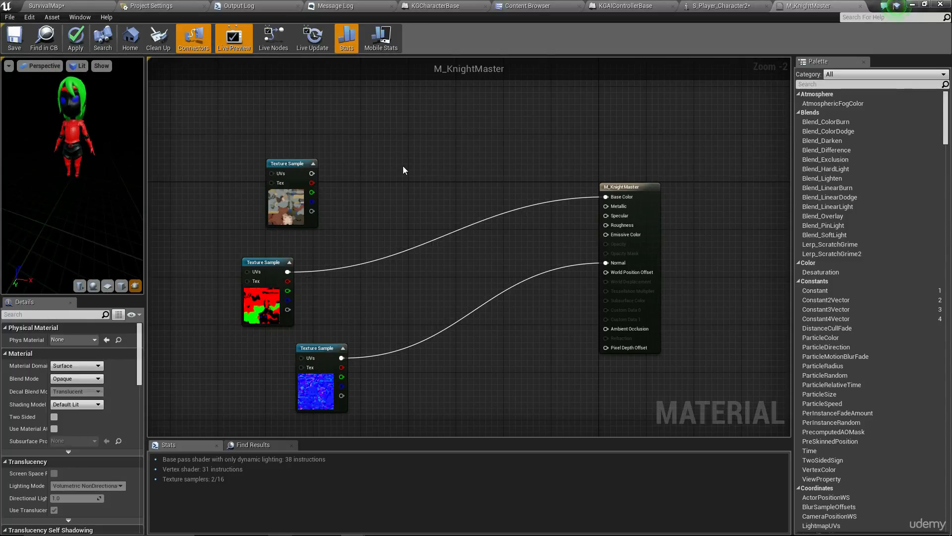
{"action": "left_click", "coordinate": [285, 294]}
{"action": "left_click", "coordinate": [328, 297]}
{"action": "left_click_drag", "start_coordinate": [283, 204], "coordinate": [259, 163]}
{"action": "left_click", "coordinate": [370, 175]}
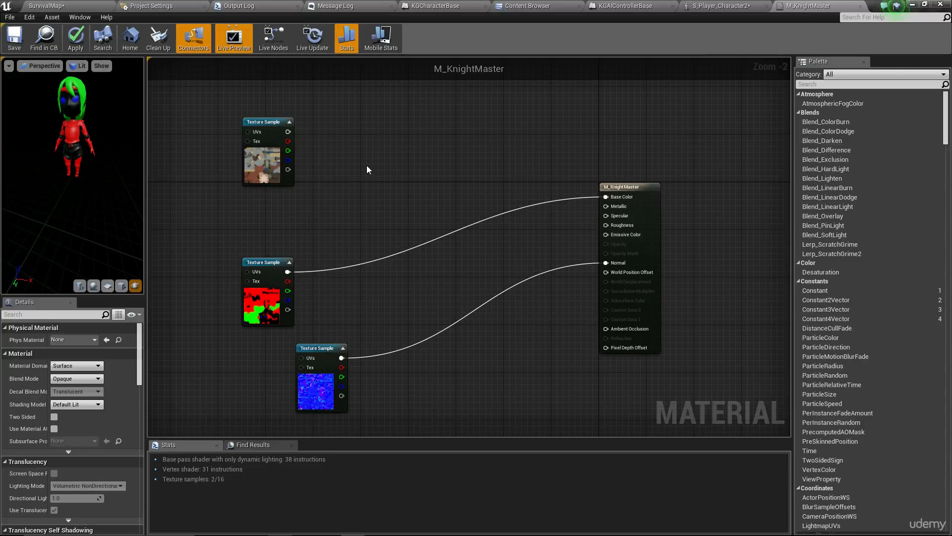
- Add a Lerp node and connect the mask's green channel to its Alpha
{"action": "left_click", "coordinate": [377, 206]}
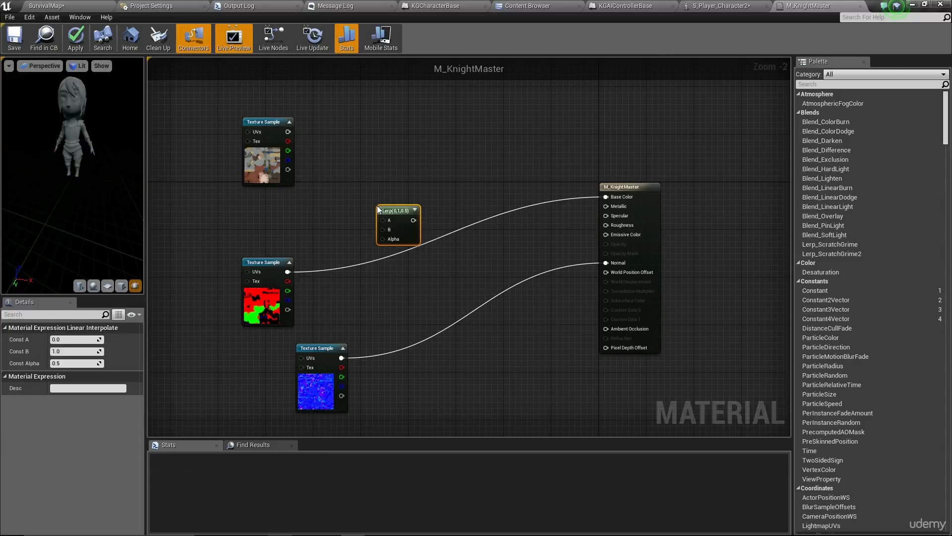
{"action": "left_click", "coordinate": [355, 206]}
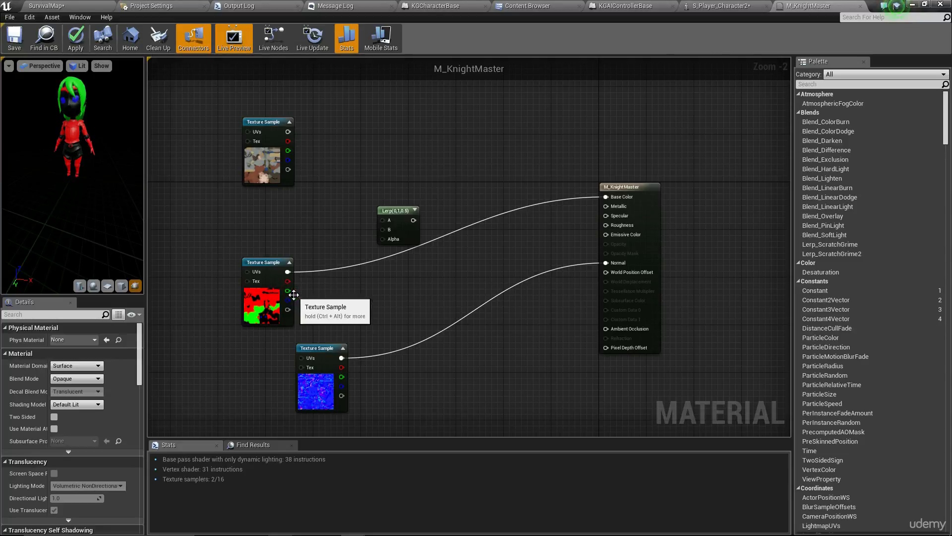
{"action": "mouse_move", "coordinate": [287, 291]}
{"action": "left_mouse_down"}
{"action": "mouse_move", "coordinate": [394, 242]}
{"action": "mouse_move", "coordinate": [286, 290]}
{"action": "left_mouse_up"}
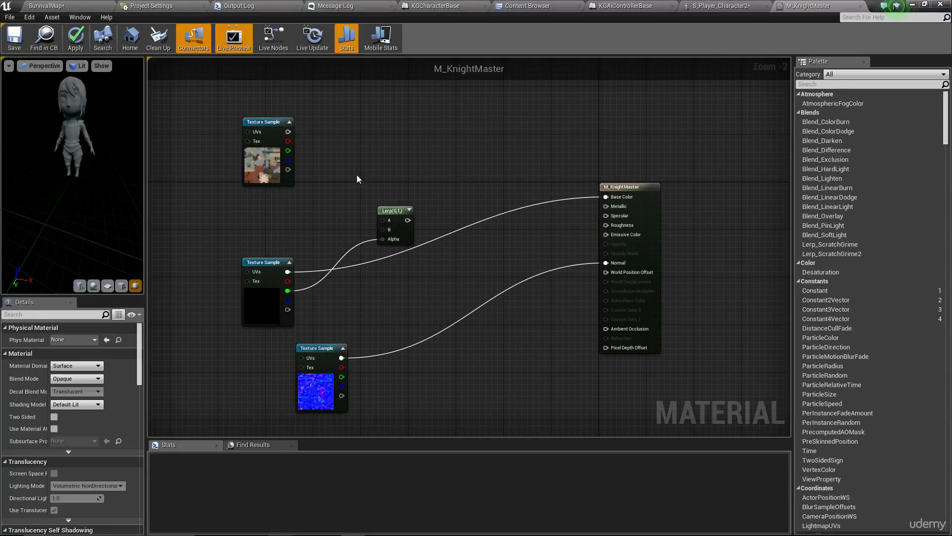
{"action": "right_click_drag", "start_coordinate": [360, 180], "coordinate": [380, 220]}
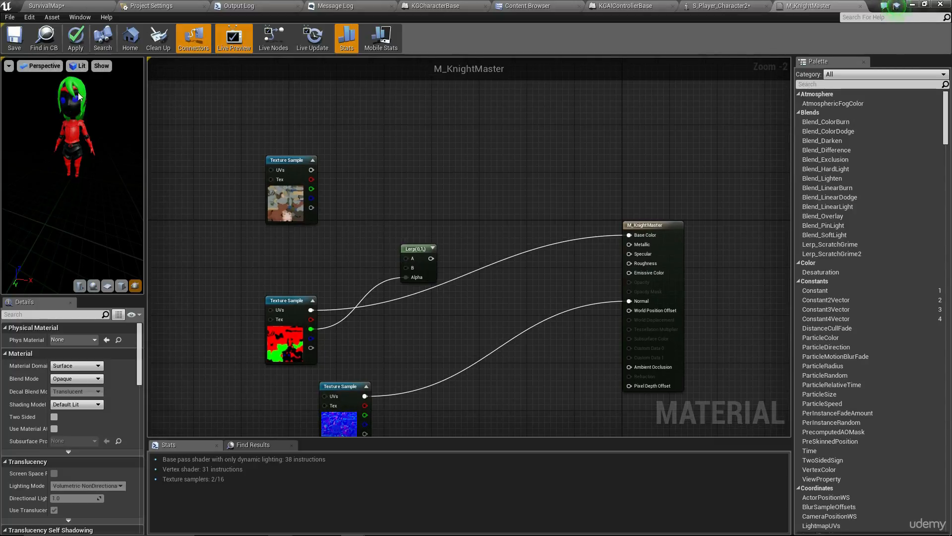
- Start previewing the Lerp node's output on the preview mesh
{"action": "right_click", "coordinate": [415, 247]}
{"action": "left_click", "coordinate": [436, 250]}
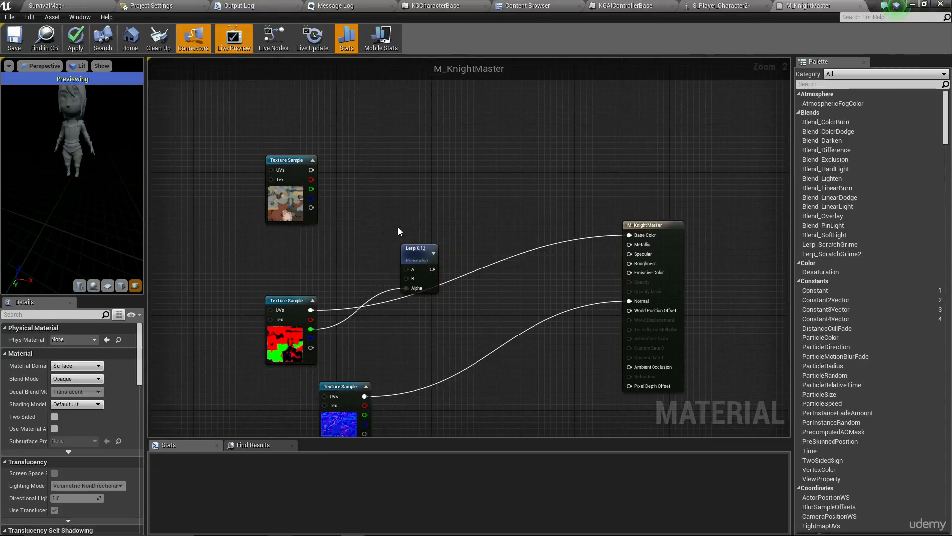
{"action": "left_click_drag", "start_coordinate": [414, 251], "coordinate": [421, 241]}
{"action": "left_click", "coordinate": [375, 201]}
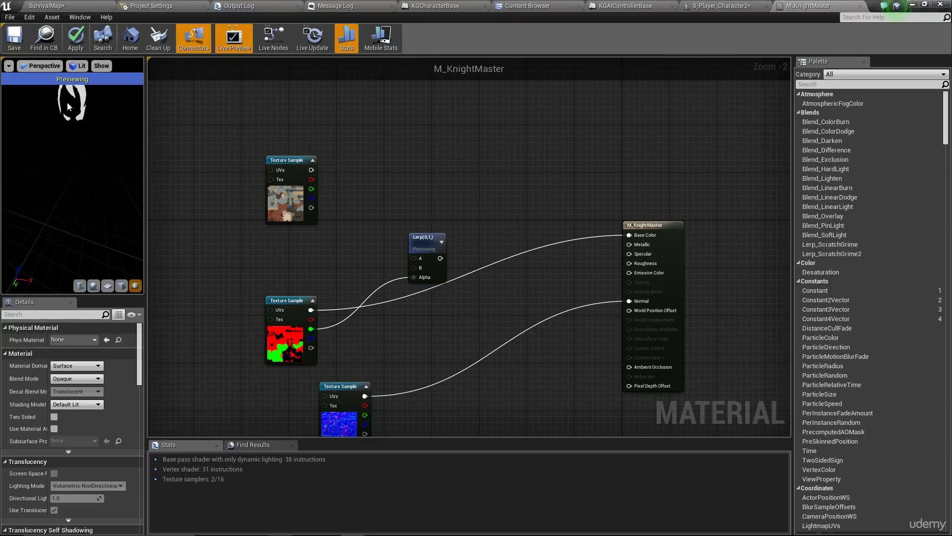
{"action": "left_click_drag", "start_coordinate": [67, 102], "coordinate": [59, 85]}
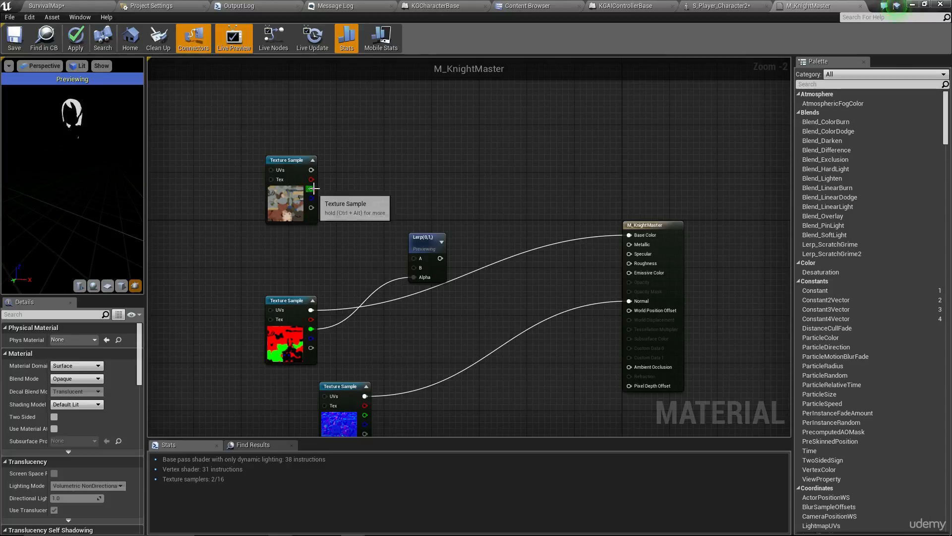
- Connect the top Texture Sample's RGB output to Lerp A
{"action": "left_click_drag", "start_coordinate": [311, 170], "coordinate": [435, 207]}
{"action": "left_click", "coordinate": [377, 208]}
{"action": "left_click_drag", "start_coordinate": [302, 204], "coordinate": [279, 173]}
{"action": "left_click", "coordinate": [291, 230]}
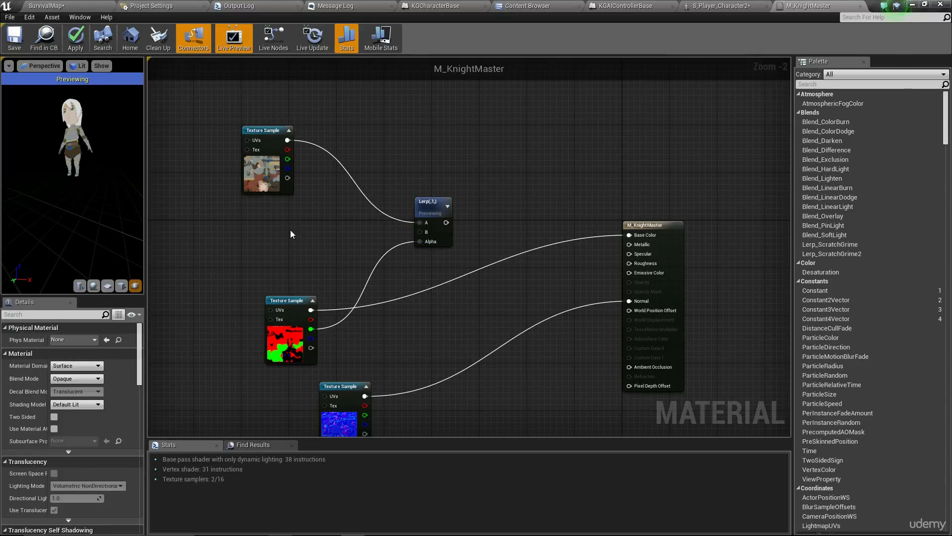
- Rearrange the Lerp and top Texture Sample nodes, then draw a wire from the texture's green pin
{"action": "scroll", "coordinate": [282, 230], "scroll_direction": "up", "scroll_amount": 2}
{"action": "right_click_drag", "start_coordinate": [280, 235], "coordinate": [254, 212]}
{"action": "scroll", "coordinate": [99, 177], "scroll_direction": "up", "scroll_amount": 3}
{"action": "scroll", "coordinate": [97, 168], "scroll_direction": "down", "scroll_amount": 3}
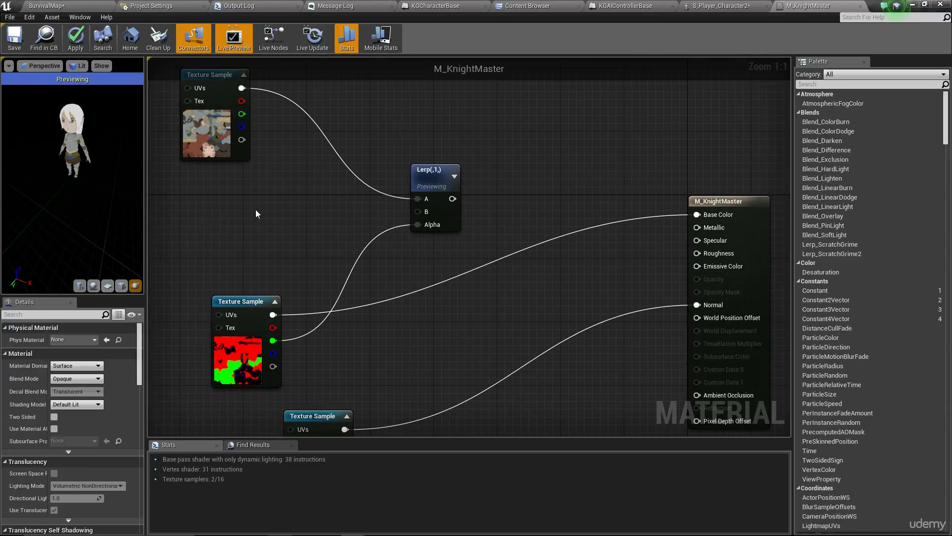
{"action": "left_click_drag", "start_coordinate": [444, 171], "coordinate": [476, 171]}
{"action": "left_click", "coordinate": [416, 215]}
{"action": "left_click_drag", "start_coordinate": [216, 125], "coordinate": [185, 125]}
{"action": "left_click", "coordinate": [274, 185]}
{"action": "right_click_drag", "start_coordinate": [275, 186], "coordinate": [296, 185]}
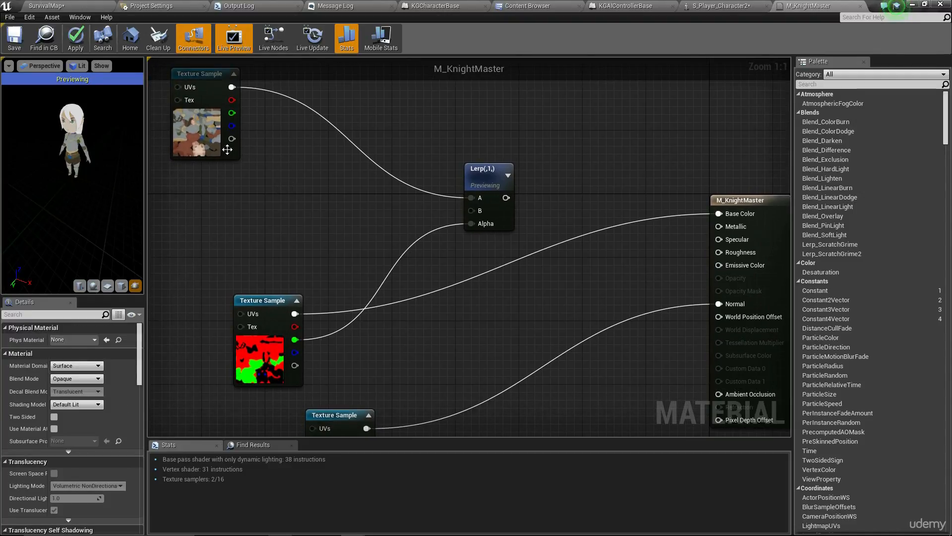
{"action": "left_click_drag", "start_coordinate": [232, 113], "coordinate": [302, 205]}
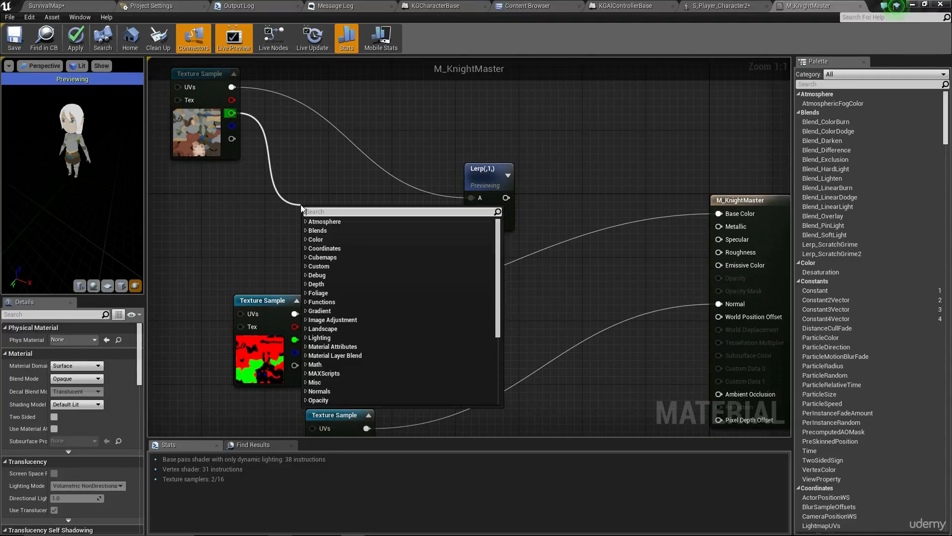
- Add a Blend_Overlay node from the texture's green pin via 'blend overlay'
{"action": "type", "text": "blend overlay"}
{"action": "key", "text": "Return"}
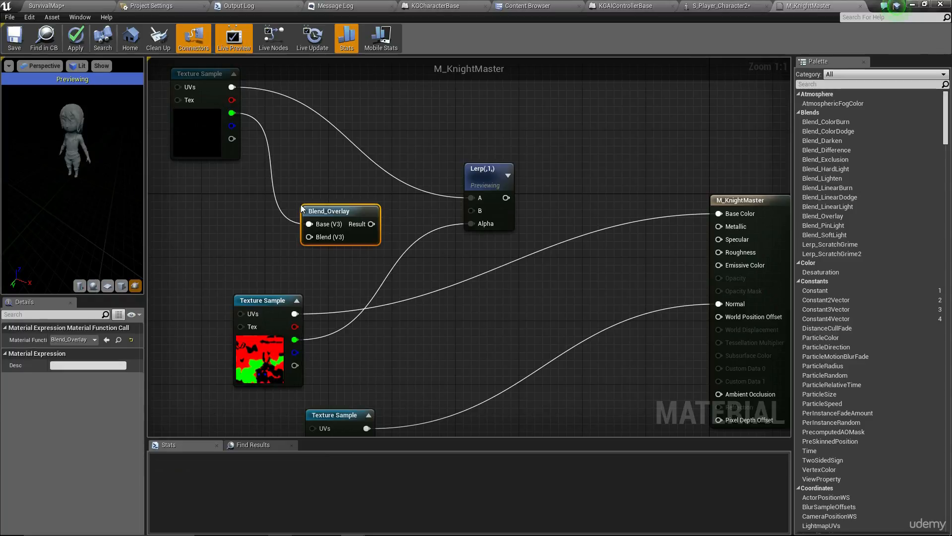
{"action": "left_click", "coordinate": [260, 245]}
{"action": "right_click_drag", "start_coordinate": [332, 230], "coordinate": [357, 228]}
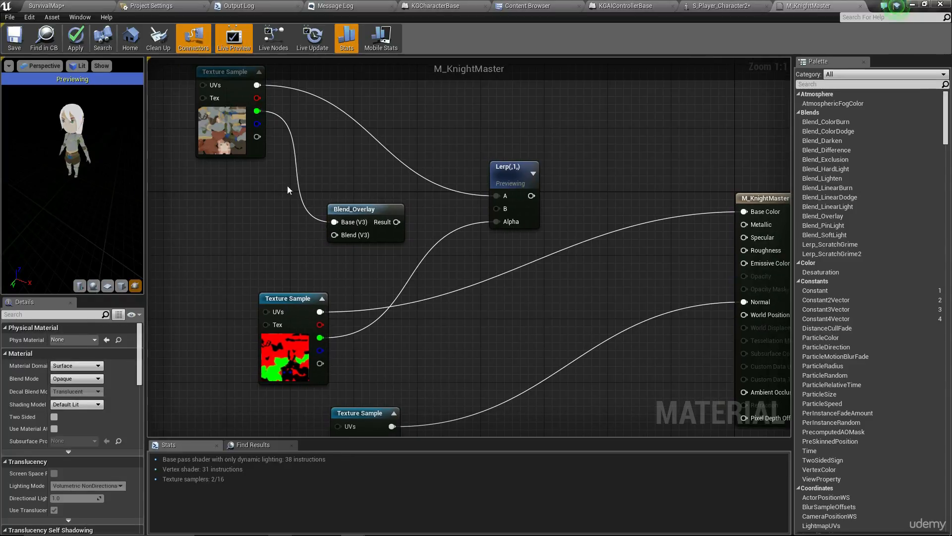
{"action": "right_click_drag", "start_coordinate": [287, 190], "coordinate": [383, 195]}
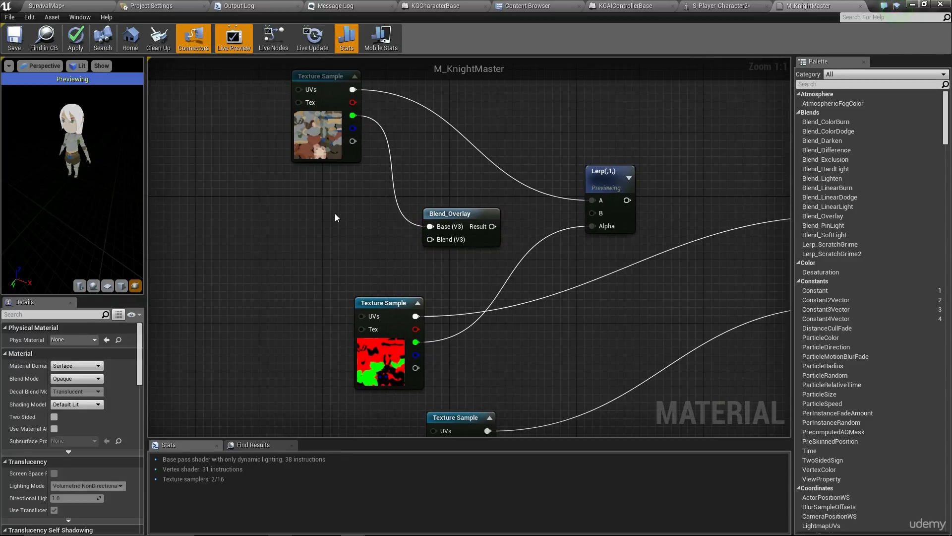
- Add a Vector Parameter named HairColour with a fully saturated red default
{"action": "left_click", "coordinate": [294, 226]}
{"action": "left_click", "coordinate": [77, 365]}
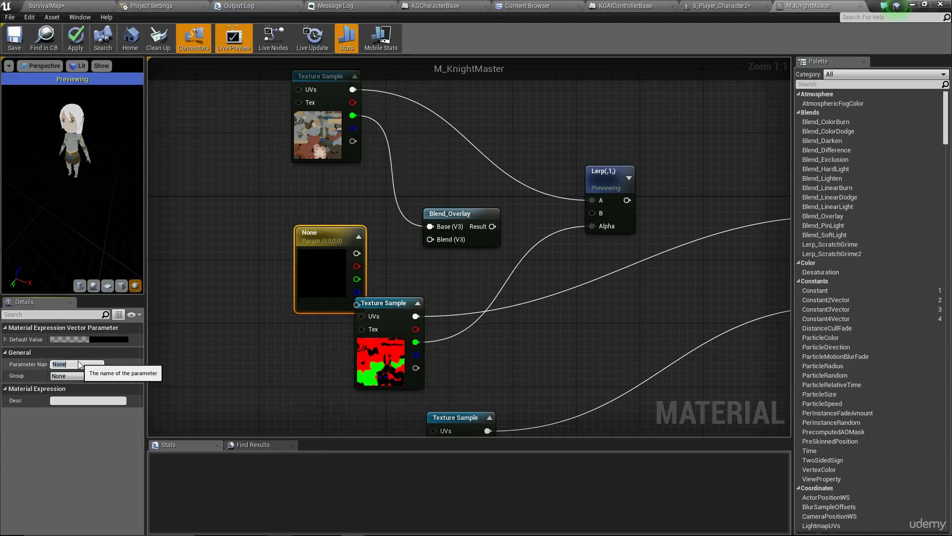
{"action": "type", "text": "HairCol"}
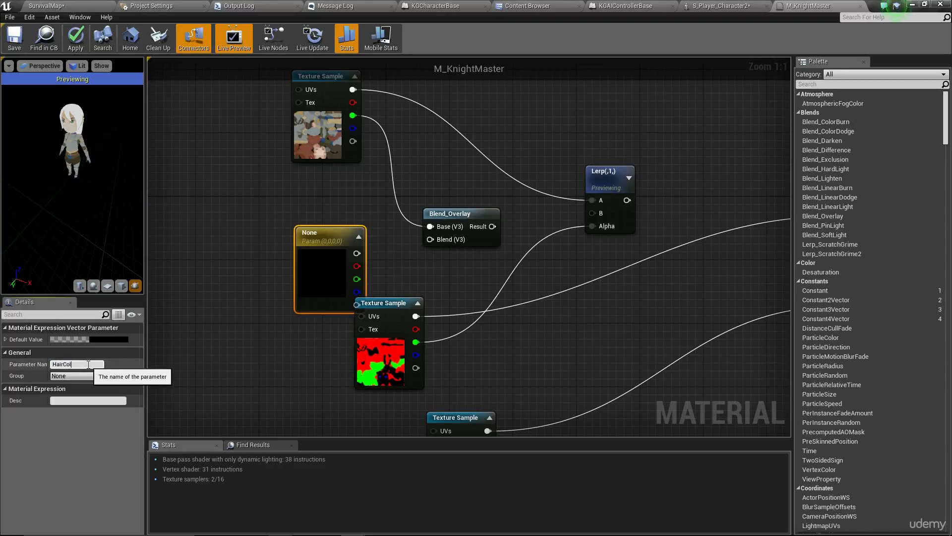
{"action": "type", "text": "our"}
{"action": "left_click", "coordinate": [94, 338]}
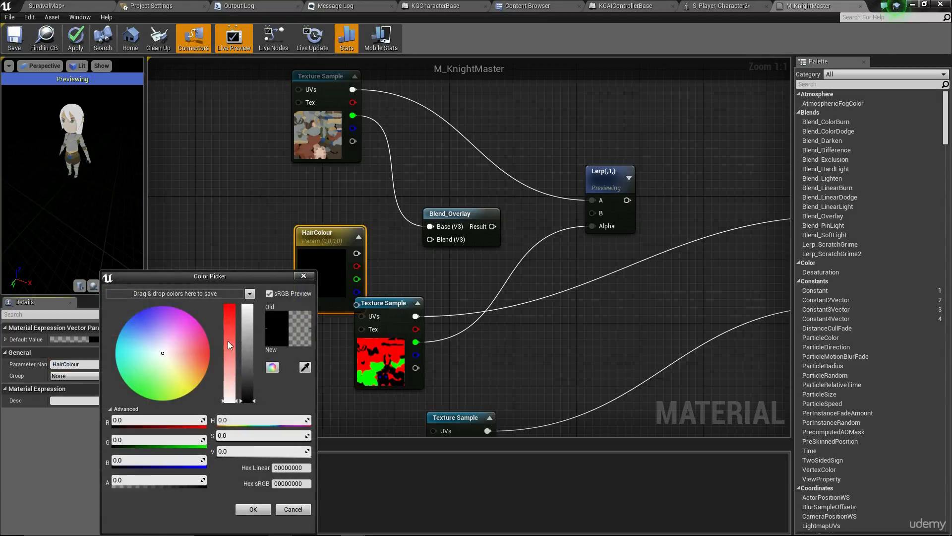
{"action": "left_click", "coordinate": [188, 358]}
{"action": "left_click_drag", "start_coordinate": [242, 387], "coordinate": [224, 351]}
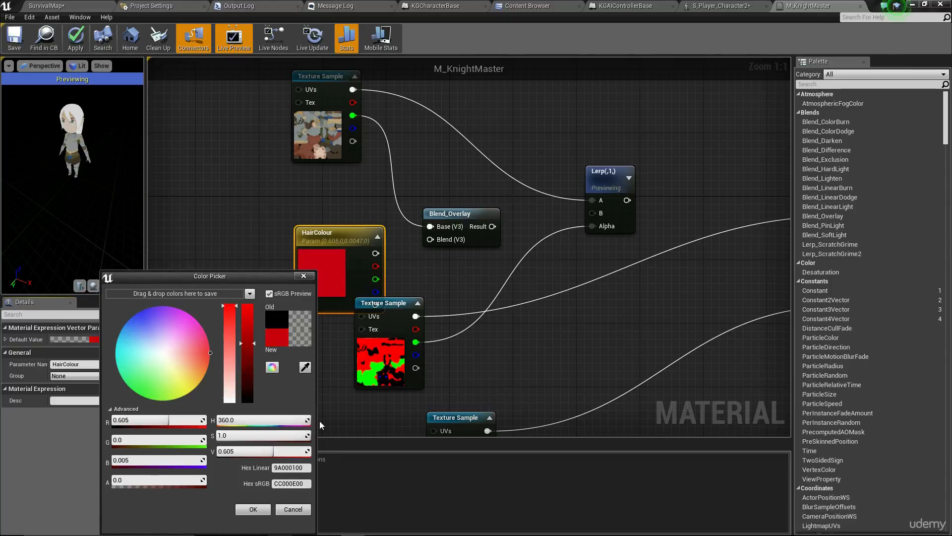
{"action": "left_click", "coordinate": [253, 509]}
{"action": "left_click", "coordinate": [453, 170]}
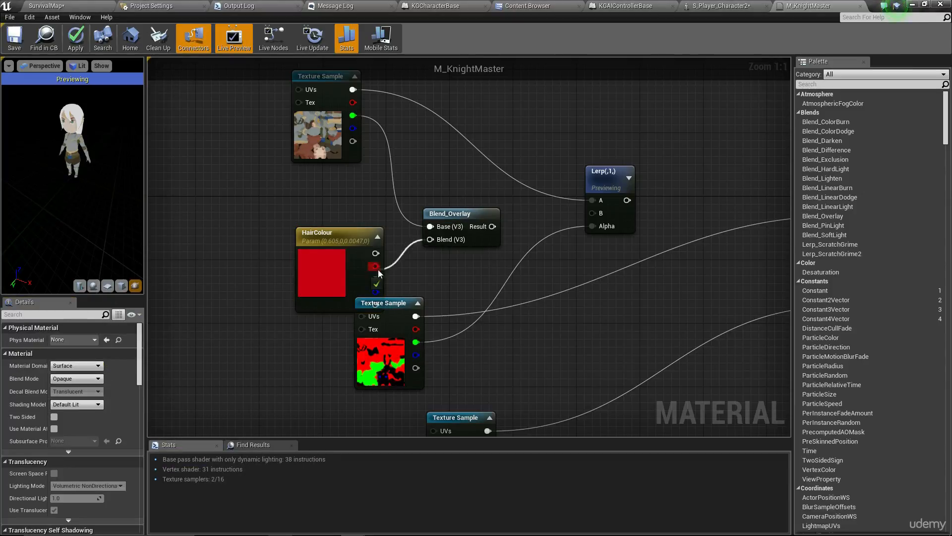
- Wire HairColour into Blend_Overlay's Blend, its Result into Lerp B, and Lerp into Base Color
{"action": "left_click_drag", "start_coordinate": [375, 253], "coordinate": [430, 240]}
{"action": "left_click_drag", "start_coordinate": [358, 263], "coordinate": [339, 224]}
{"action": "left_click", "coordinate": [527, 223]}
{"action": "left_click_drag", "start_coordinate": [592, 213], "coordinate": [493, 227]}
{"action": "right_click_drag", "start_coordinate": [751, 177], "coordinate": [560, 205]}
{"action": "left_click_drag", "start_coordinate": [650, 245], "coordinate": [437, 229]}
{"action": "right_click_drag", "start_coordinate": [462, 177], "coordinate": [524, 159]}
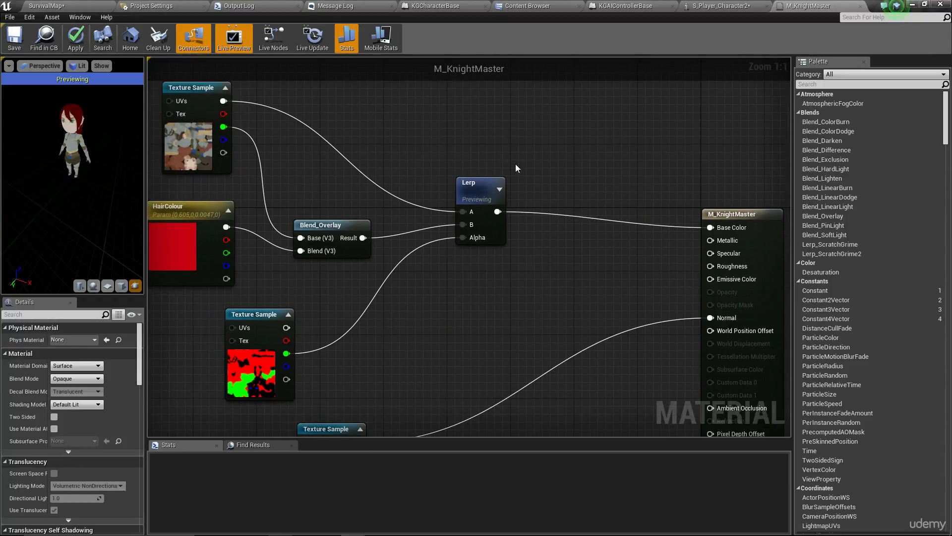
- Stop previewing the Lerp node
{"action": "right_click", "coordinate": [473, 184]}
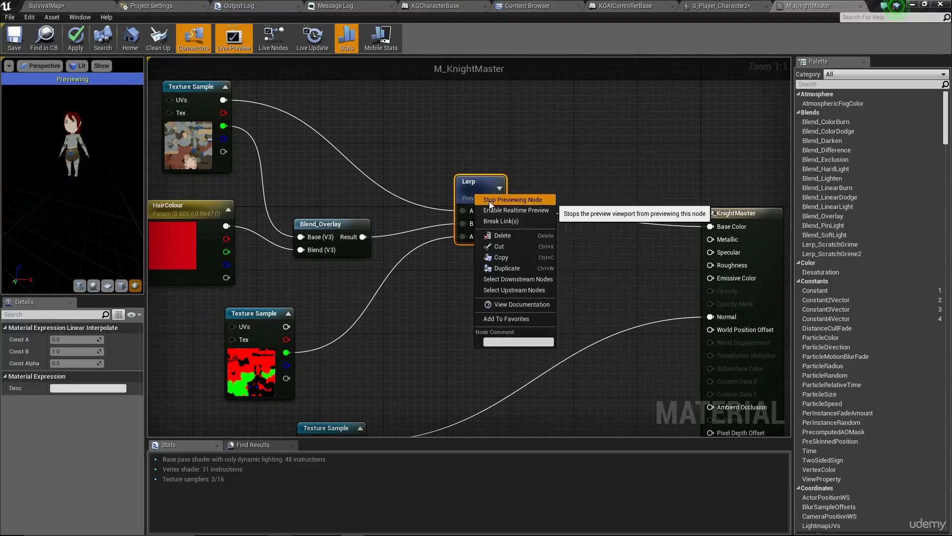
{"action": "left_click", "coordinate": [501, 195]}
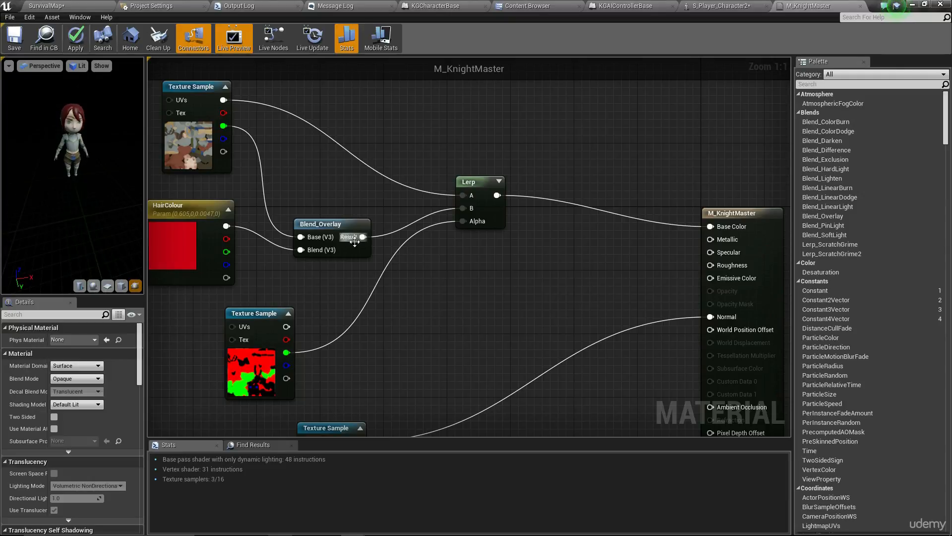
{"action": "right_click_drag", "start_coordinate": [354, 242], "coordinate": [414, 249]}
- Try green, blue and yellow, then set HairColour's default to magenta (0.605, 0.0, 0.454)
{"action": "left_click", "coordinate": [248, 240]}
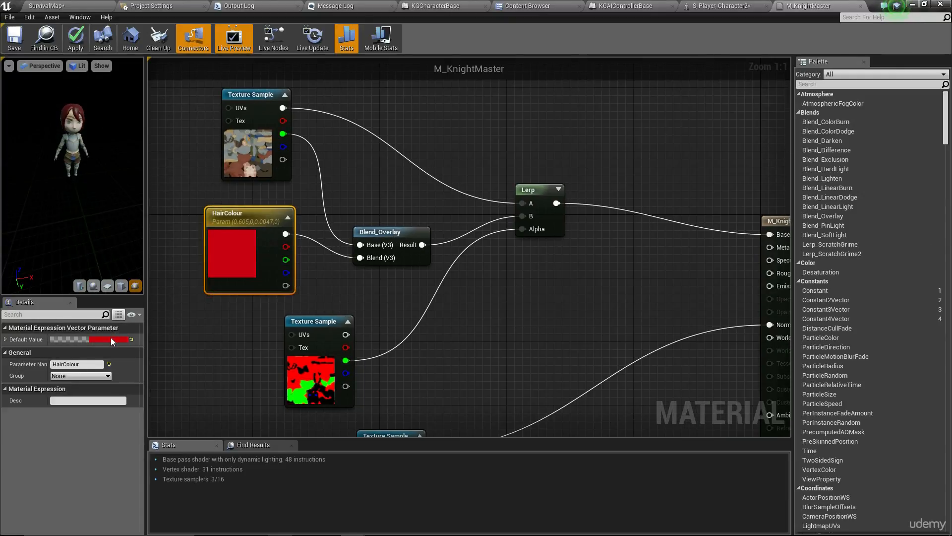
{"action": "left_click", "coordinate": [111, 339]}
{"action": "left_click", "coordinate": [132, 376]}
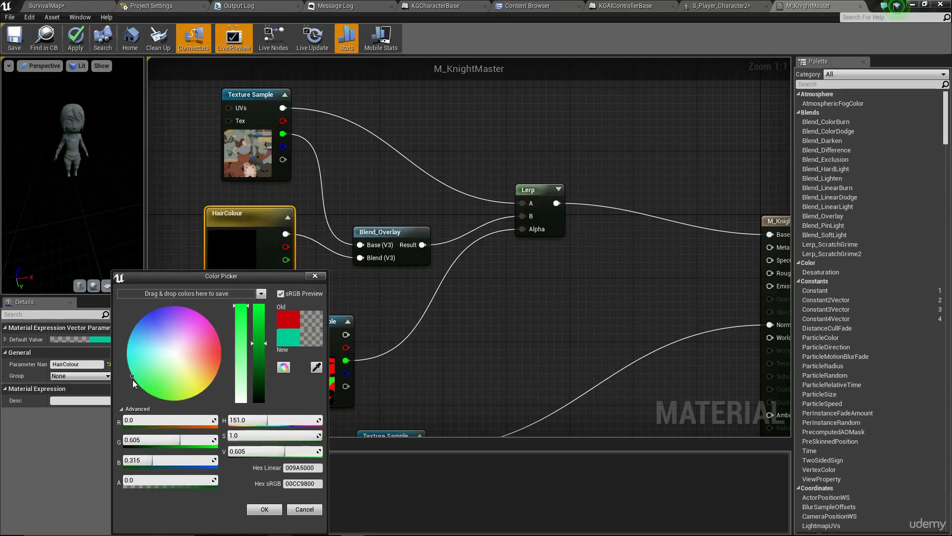
{"action": "left_click", "coordinate": [146, 318]}
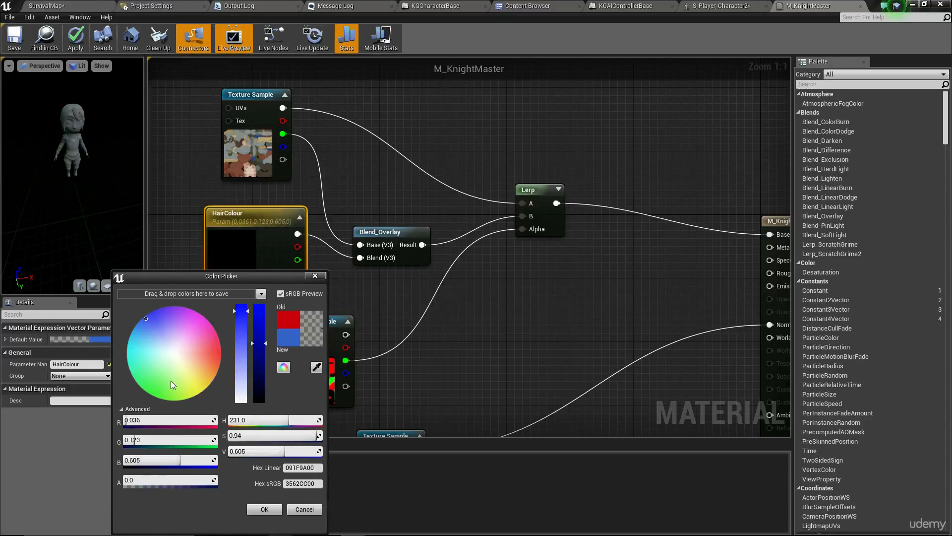
{"action": "left_click", "coordinate": [196, 380]}
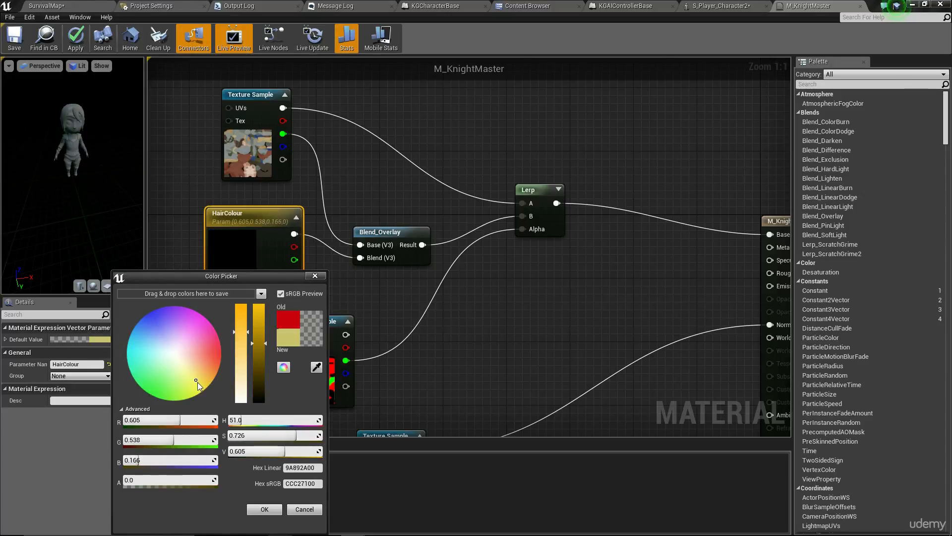
{"action": "mouse_move", "coordinate": [197, 382]}
{"action": "left_mouse_down"}
{"action": "mouse_move", "coordinate": [186, 341]}
{"action": "mouse_move", "coordinate": [209, 382]}
{"action": "mouse_move", "coordinate": [207, 404]}
{"action": "left_mouse_up"}
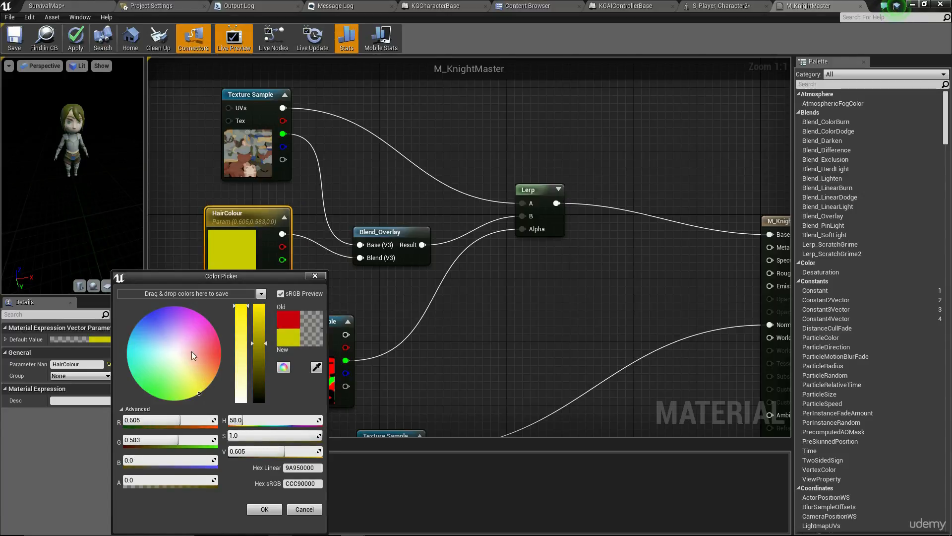
{"action": "left_click_drag", "start_coordinate": [192, 351], "coordinate": [210, 311]}
{"action": "left_click", "coordinate": [264, 509]}
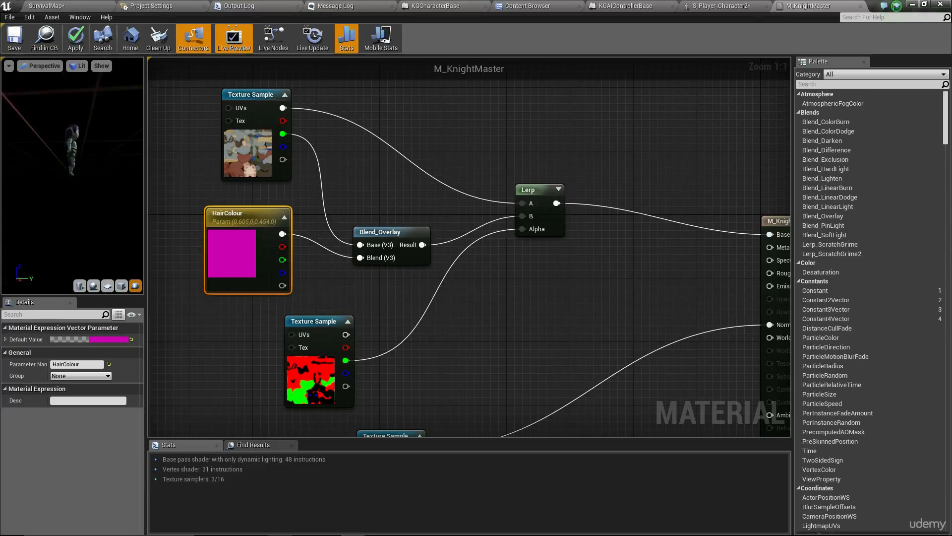
{"action": "left_click_drag", "start_coordinate": [59, 184], "coordinate": [119, 183]}
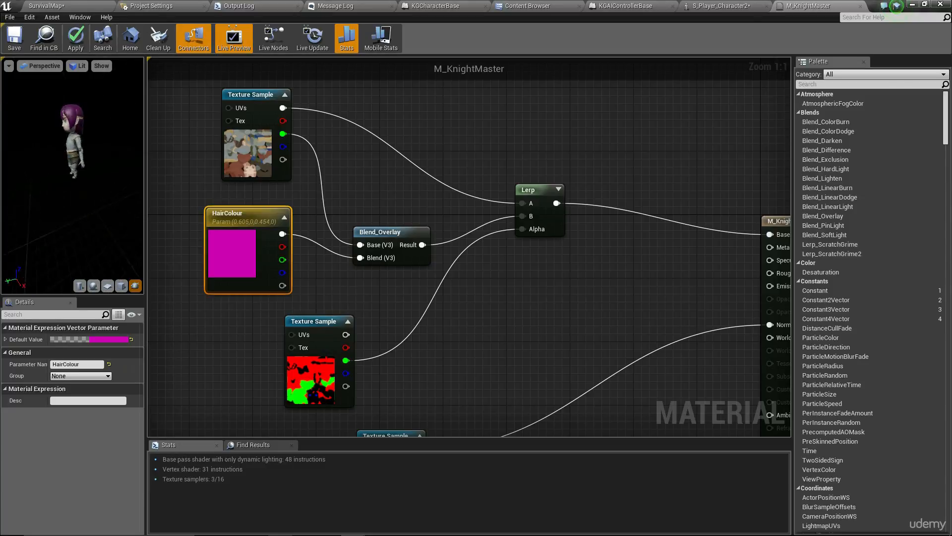